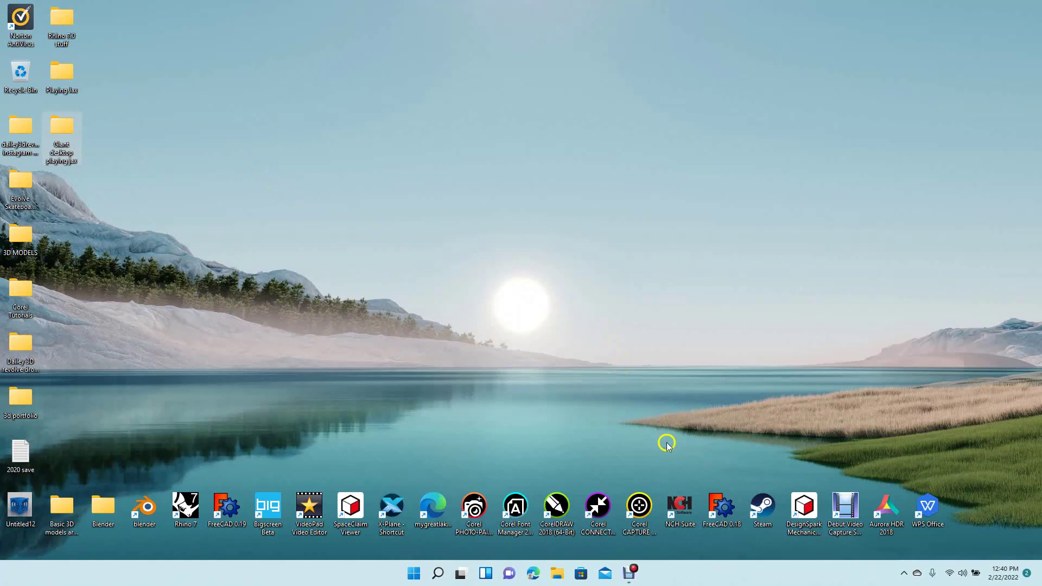
# - Launch DesignSpark Mechanical 5.0, create a new empty design document and bring it to the front
pyautogui.click(804, 503)
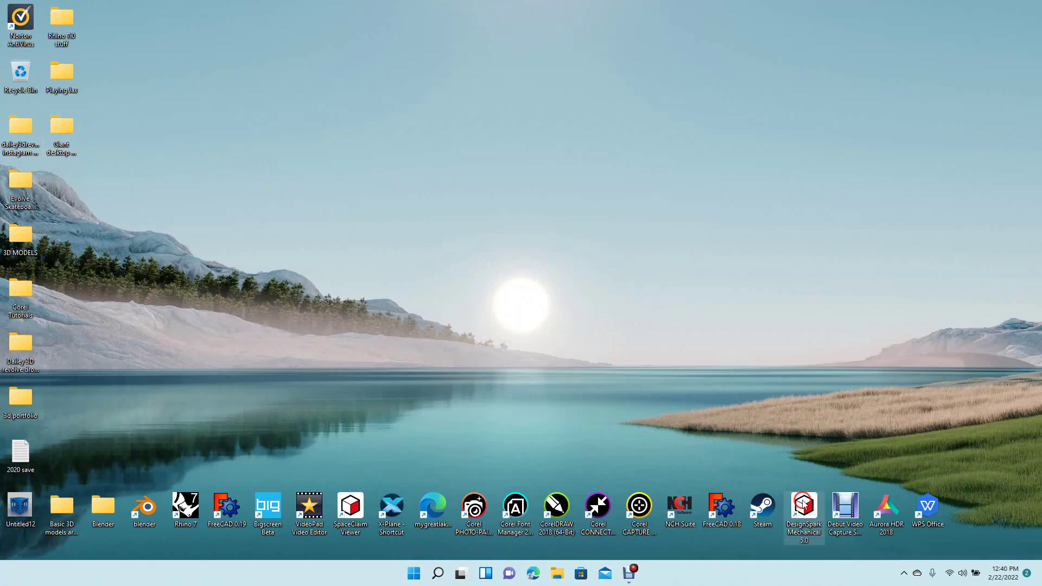
pyautogui.doubleClick(804, 504)
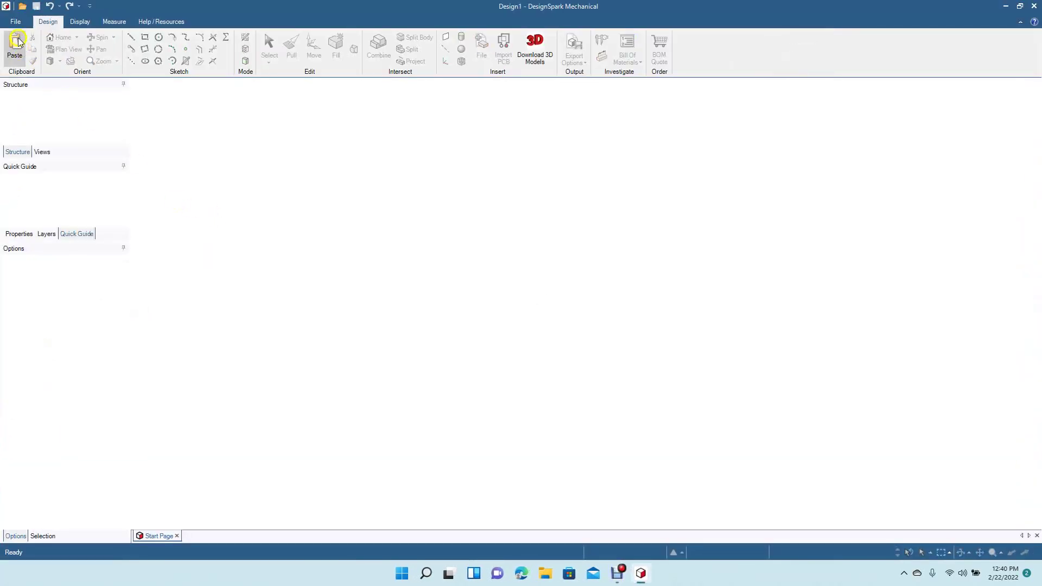
pyautogui.click(18, 22)
pyautogui.moveTo(59, 45)
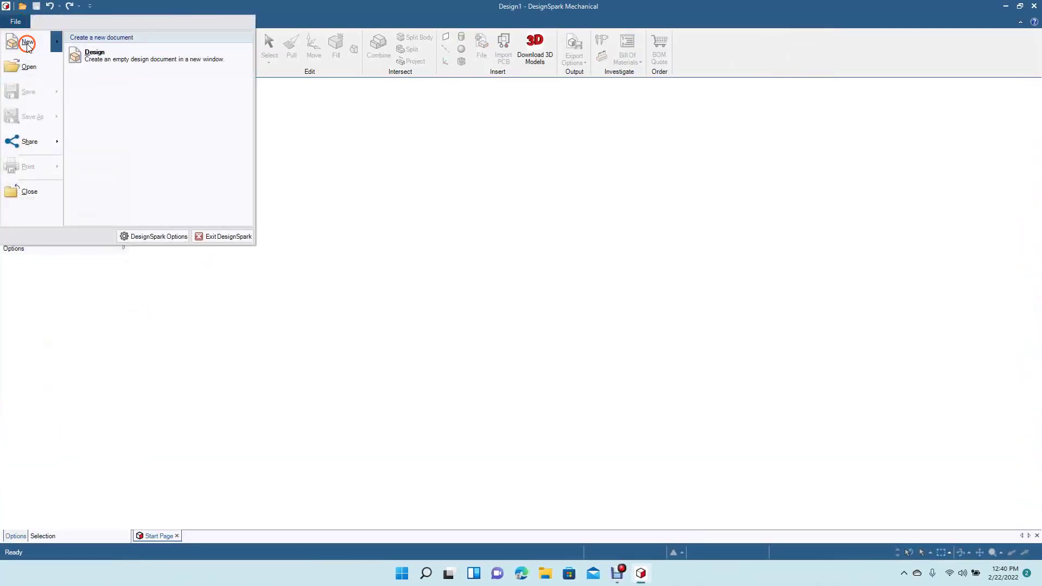
pyautogui.click(90, 54)
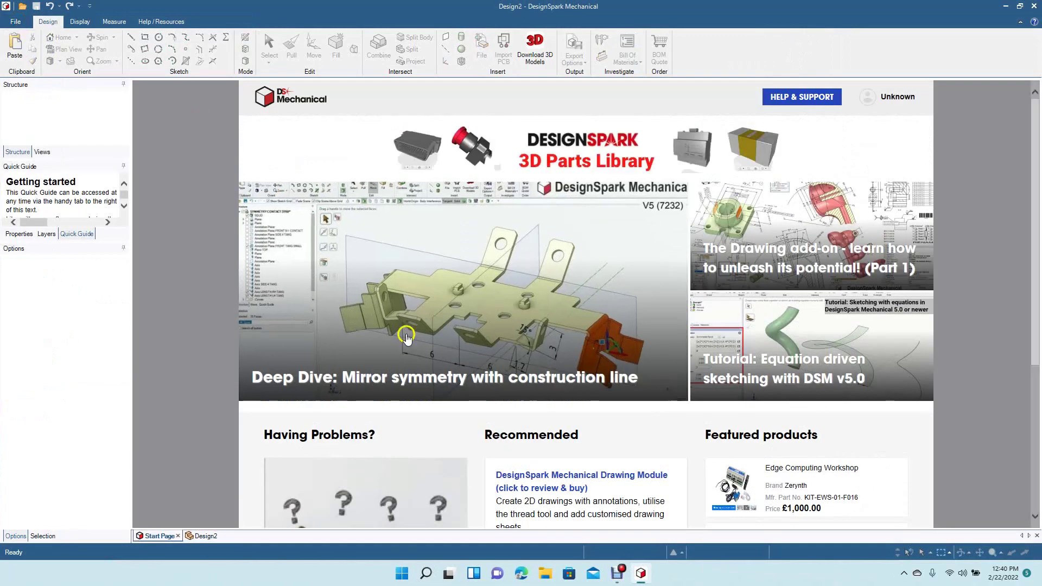
pyautogui.click(201, 537)
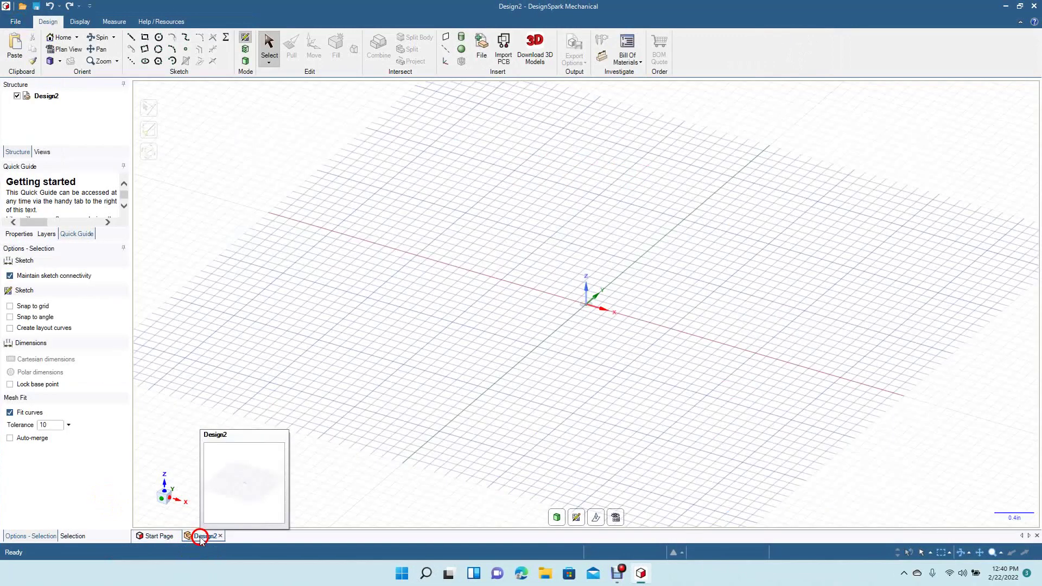
# - Turn on Snap to grid and sketch a 2 in horizontal line from the origin in the negative X direction
pyautogui.click(615, 517)
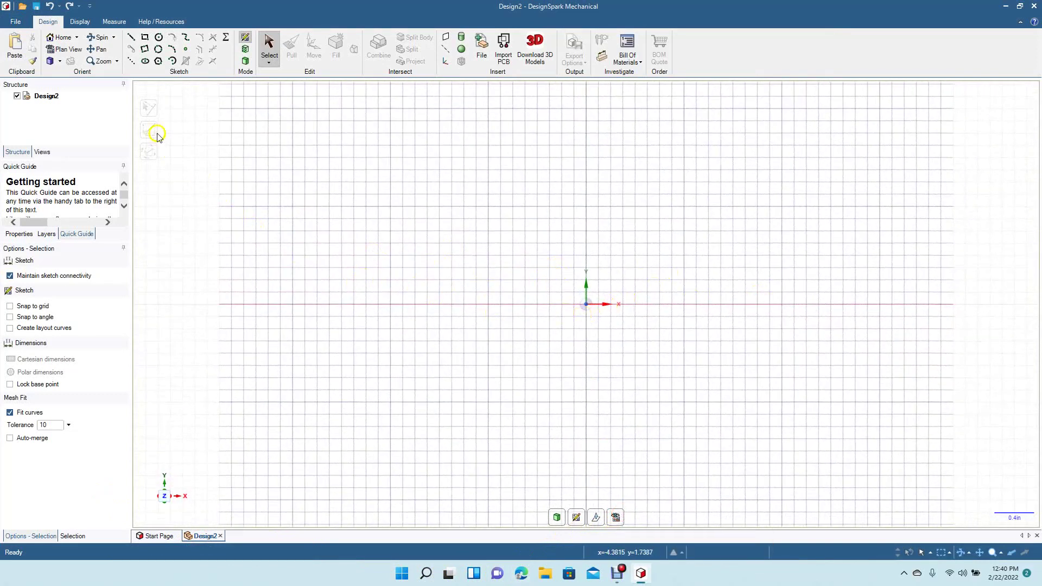
pyautogui.click(131, 37)
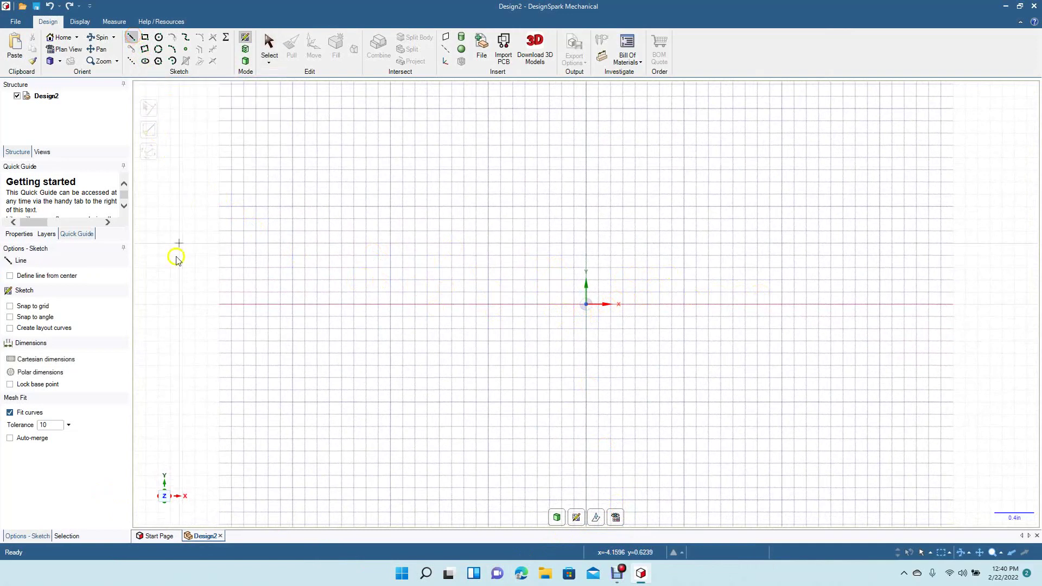
pyautogui.click(47, 307)
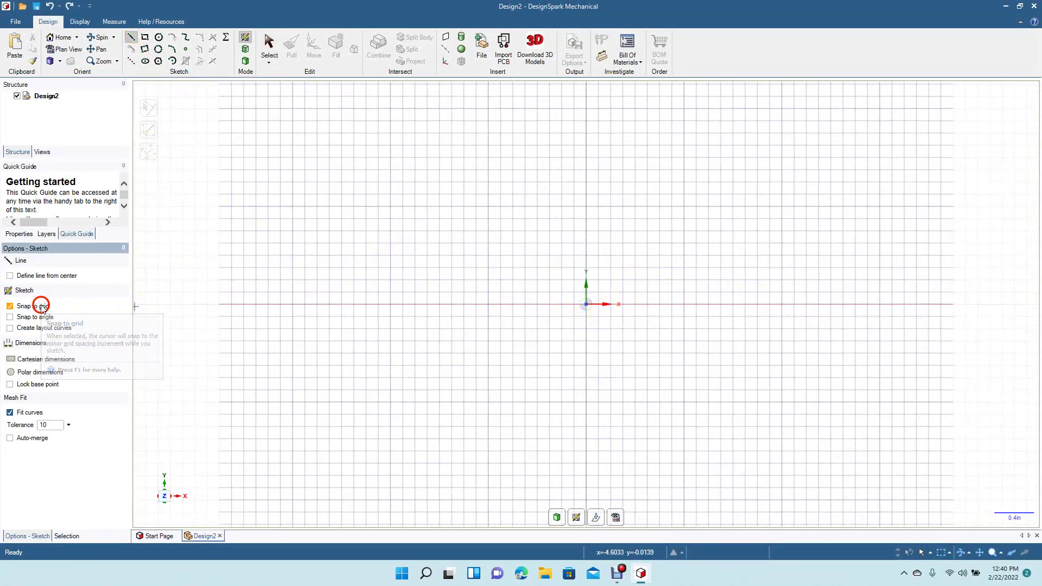
pyautogui.click(586, 305)
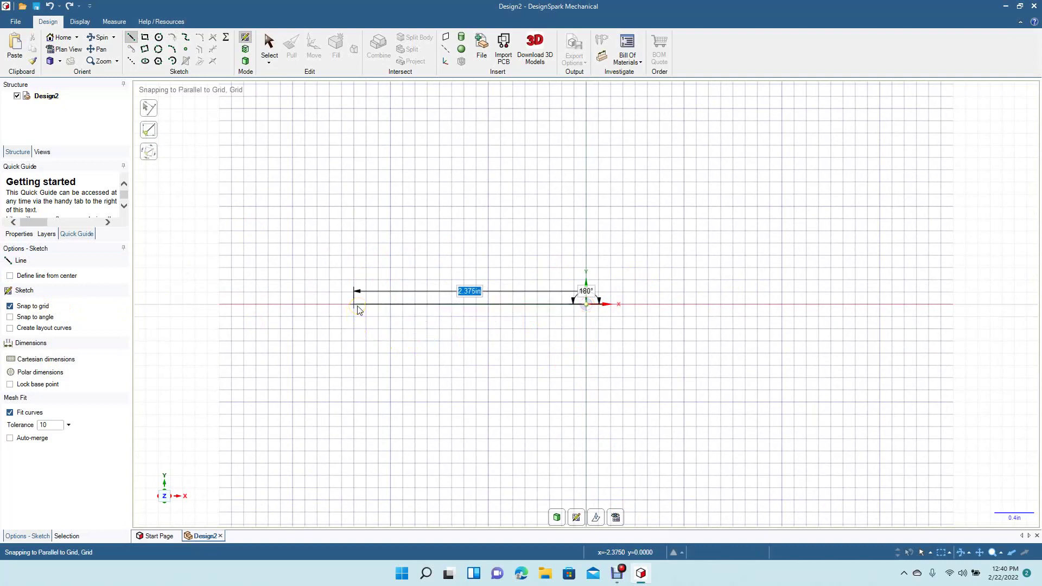
pyautogui.click(390, 304)
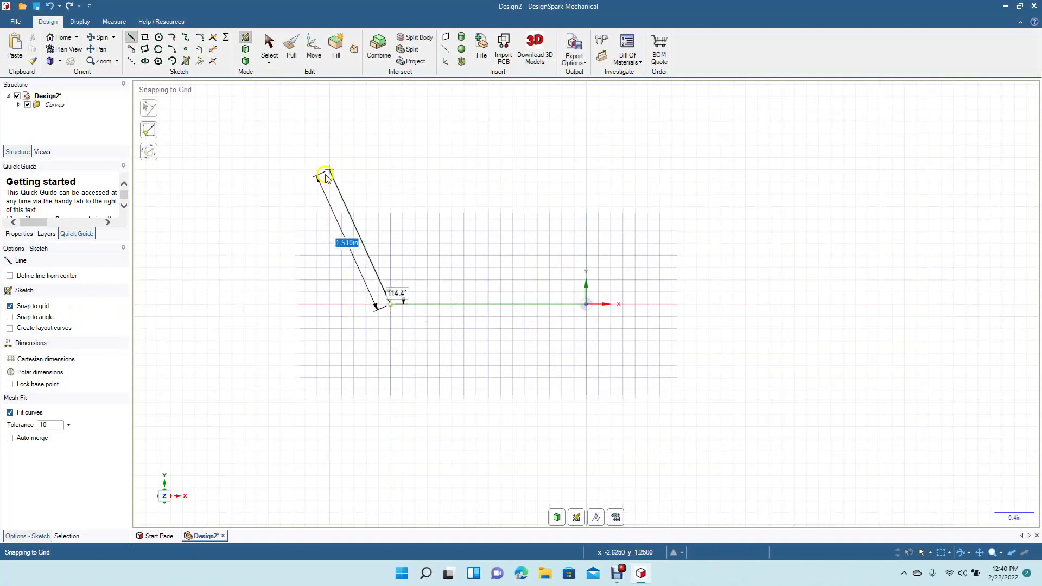
pyautogui.click(269, 45)
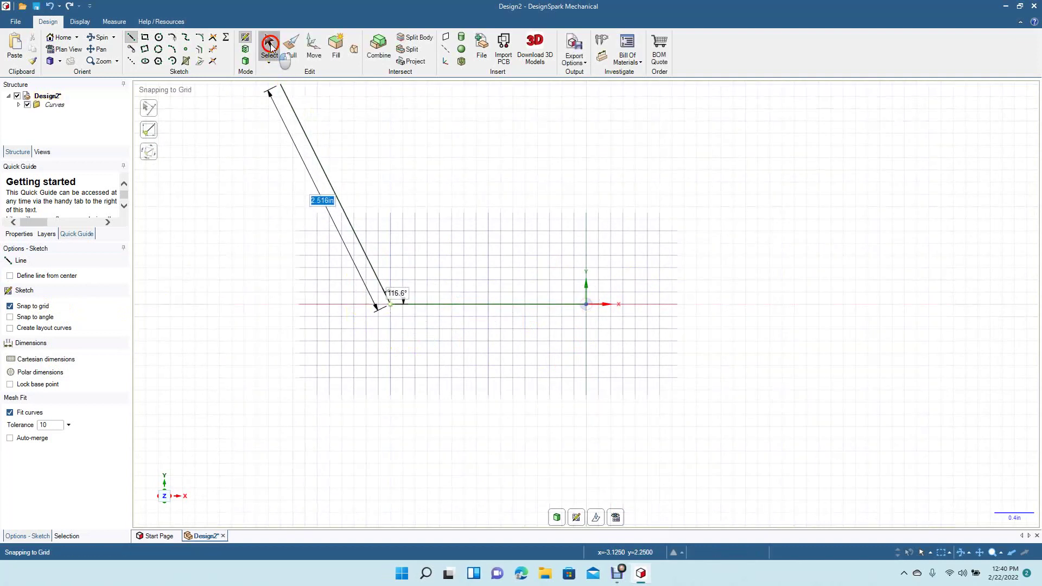
# - Sketch a 2 in horizontal line from the origin in the positive X direction
pyautogui.click(131, 38)
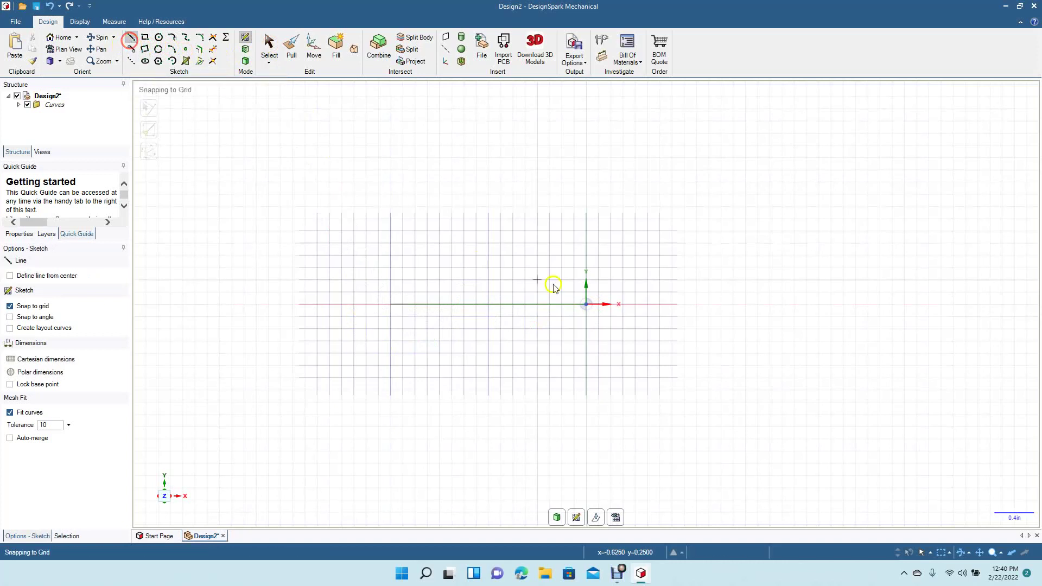
pyautogui.click(586, 305)
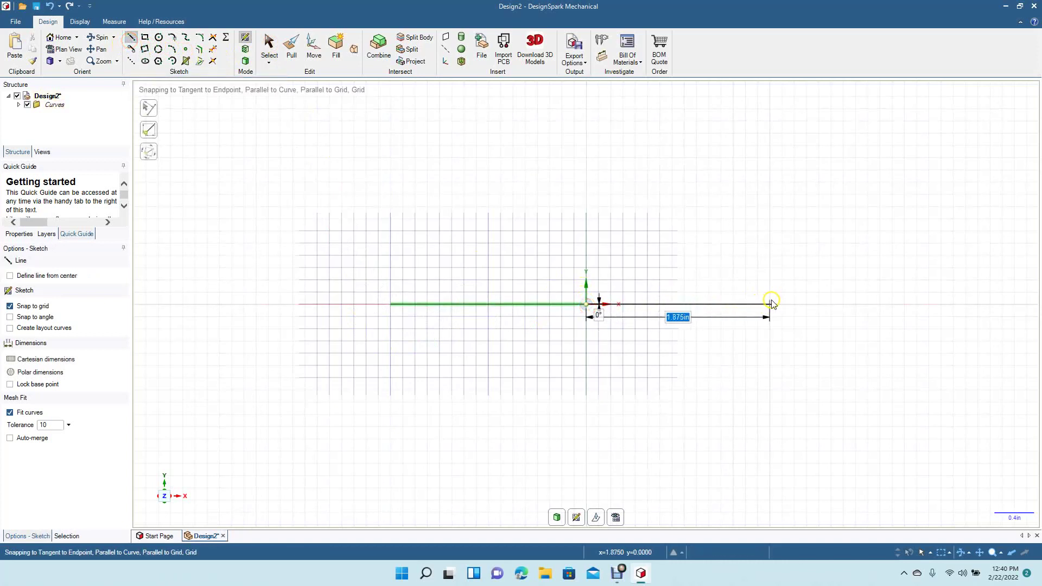
pyautogui.click(781, 305)
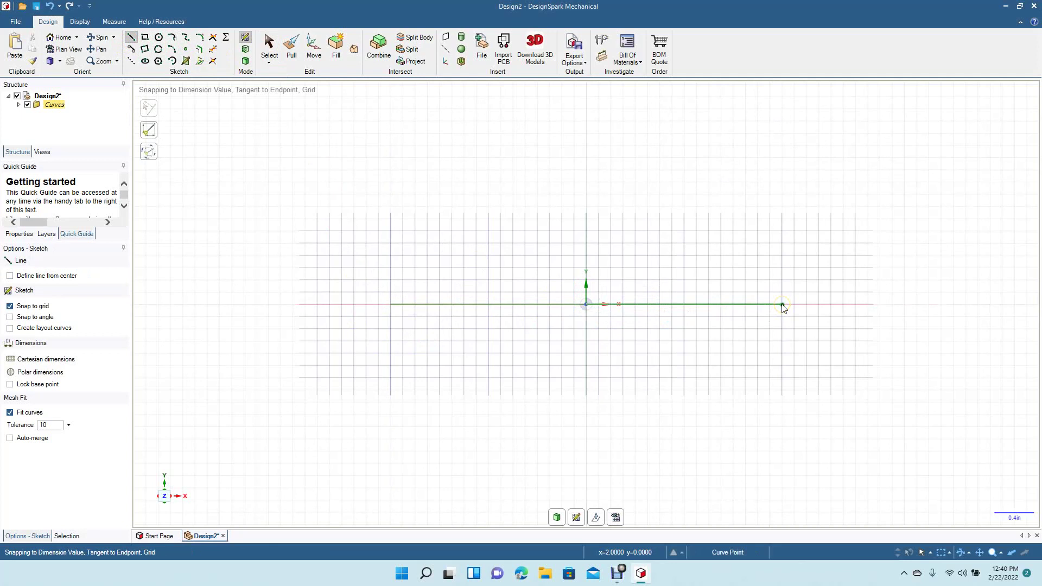
pyautogui.click(271, 53)
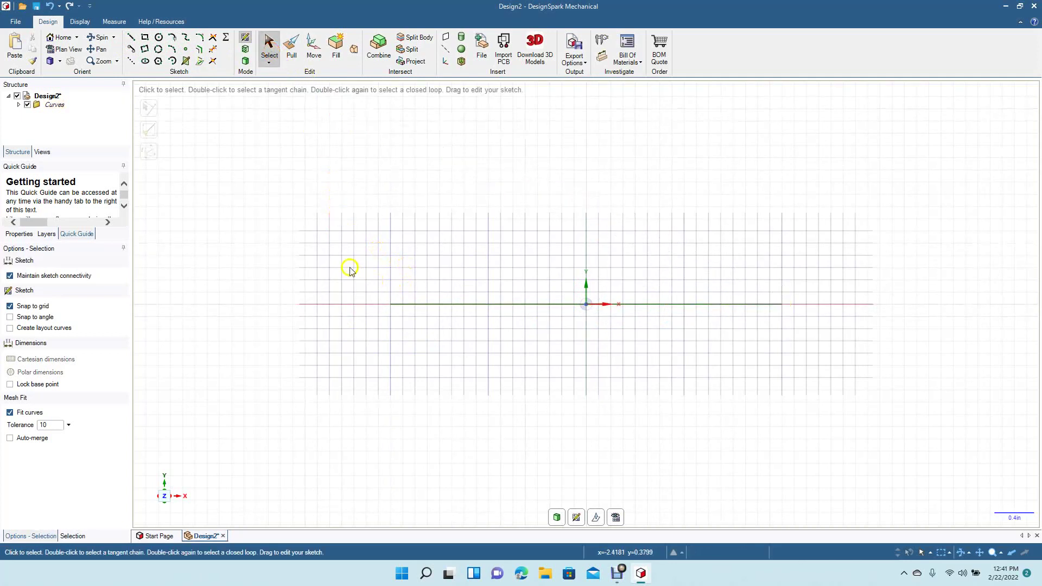
pyautogui.moveTo(348, 268); pyautogui.dragTo(526, 357)
pyautogui.moveTo(363, 266)
pyautogui.mouseDown()
pyautogui.moveTo(758, 395)
pyautogui.moveTo(872, 385)
pyautogui.mouseUp()
pyautogui.click(776, 411)
# - Sketch a 2 in vertical line centred on the origin and set it as the mirror line
pyautogui.click(131, 37)
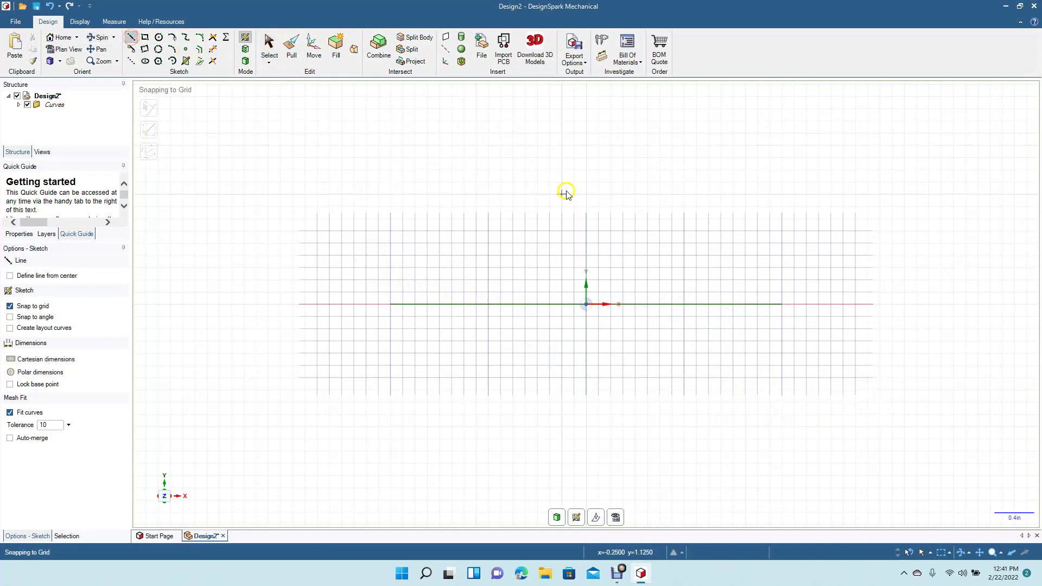
pyautogui.click(586, 211)
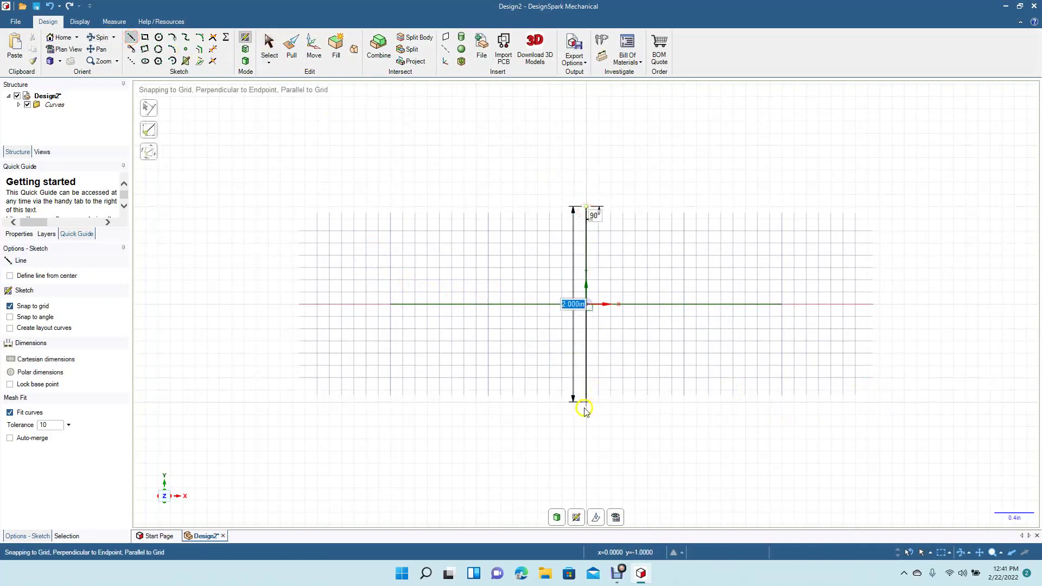
pyautogui.click(584, 411)
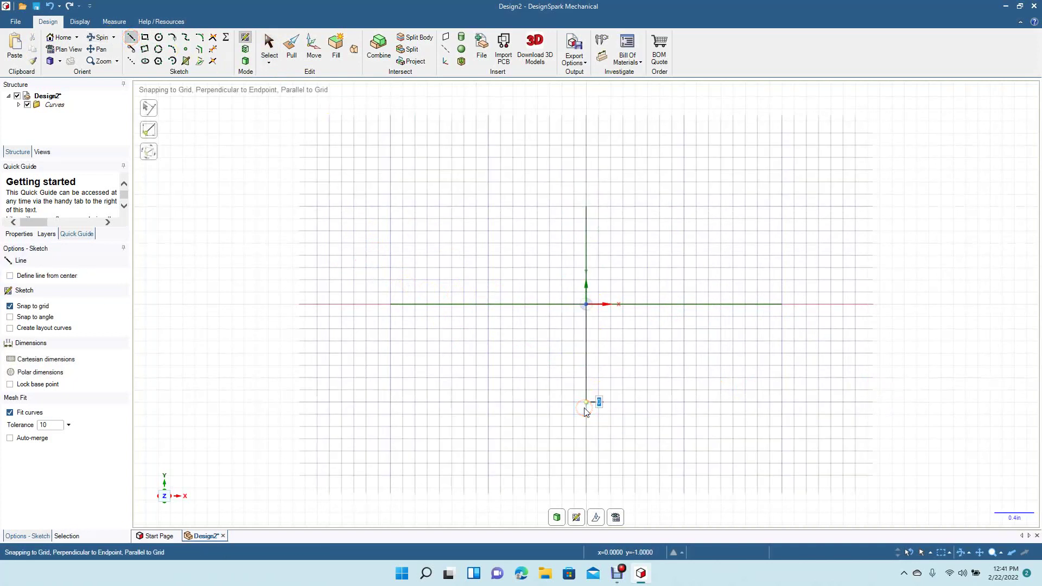
pyautogui.click(269, 47)
pyautogui.click(584, 230)
pyautogui.rightClick(584, 230)
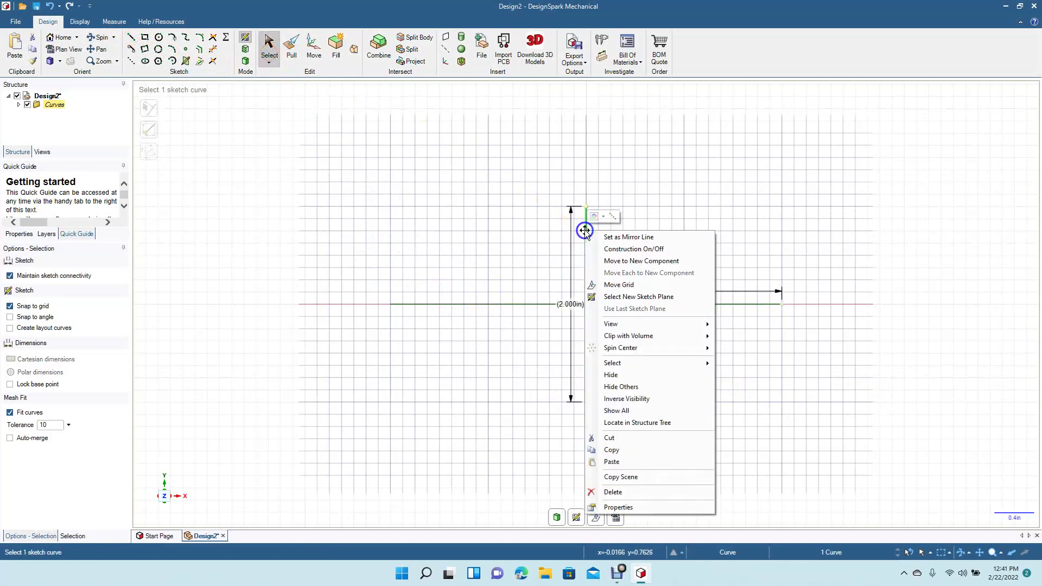
pyautogui.click(600, 237)
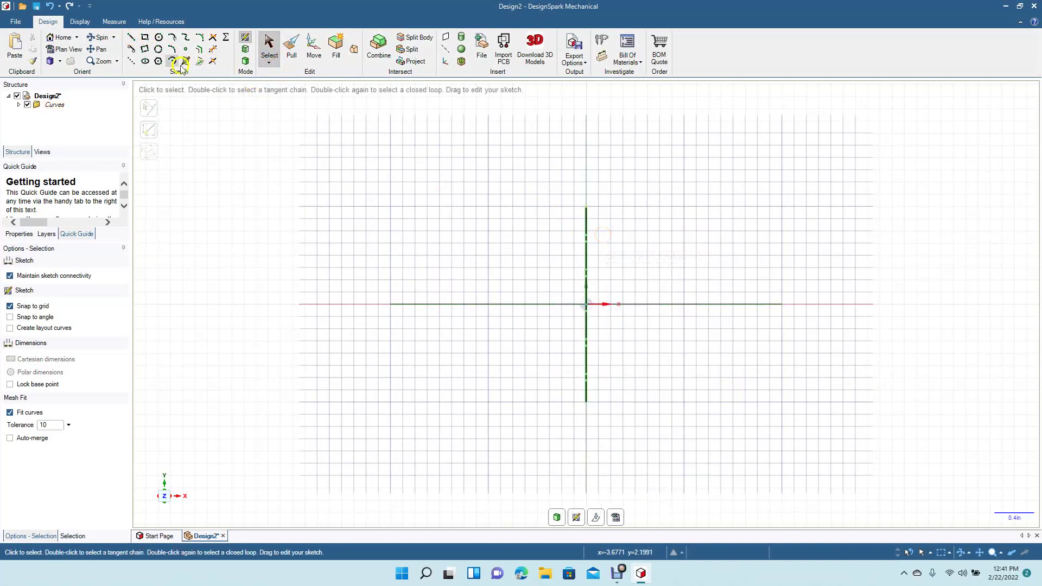
# - Sketch a 0.7 in diameter circle centred on the horizontal line's negative X end, mirrored to the opposite end
pyautogui.click(159, 37)
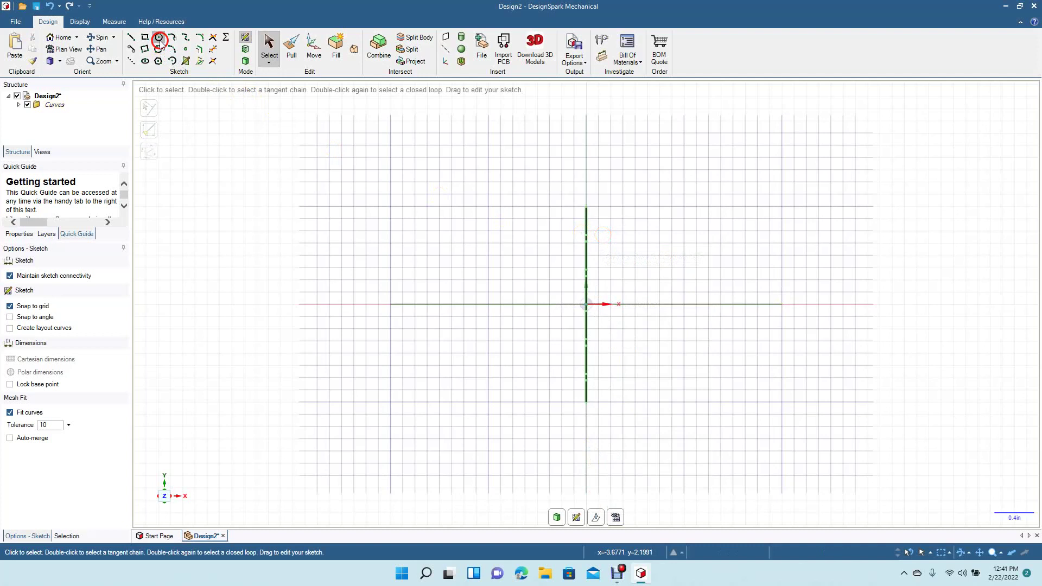
pyautogui.click(389, 304)
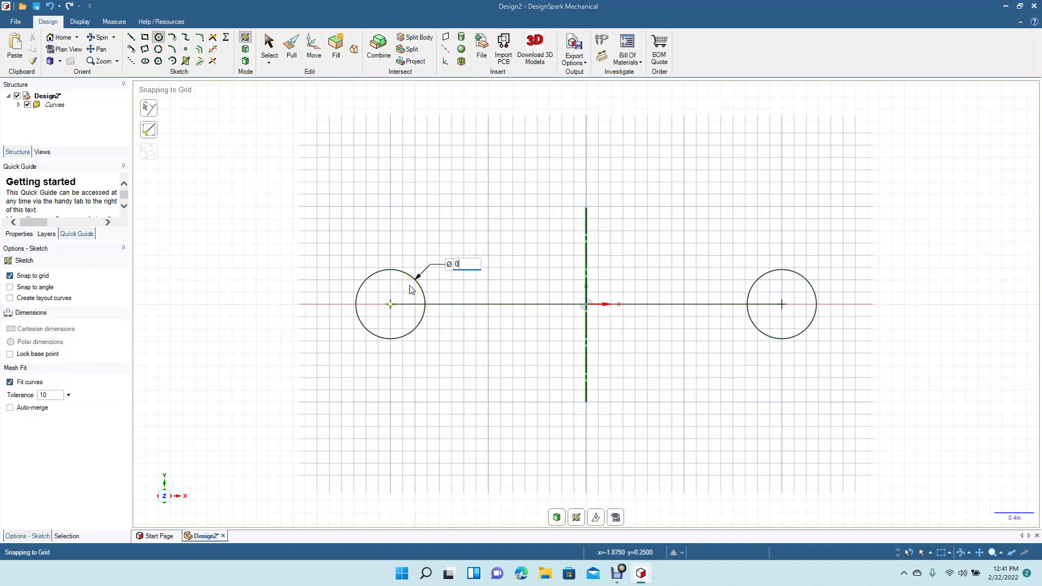
pyautogui.write('0.7')
pyautogui.press('Return')
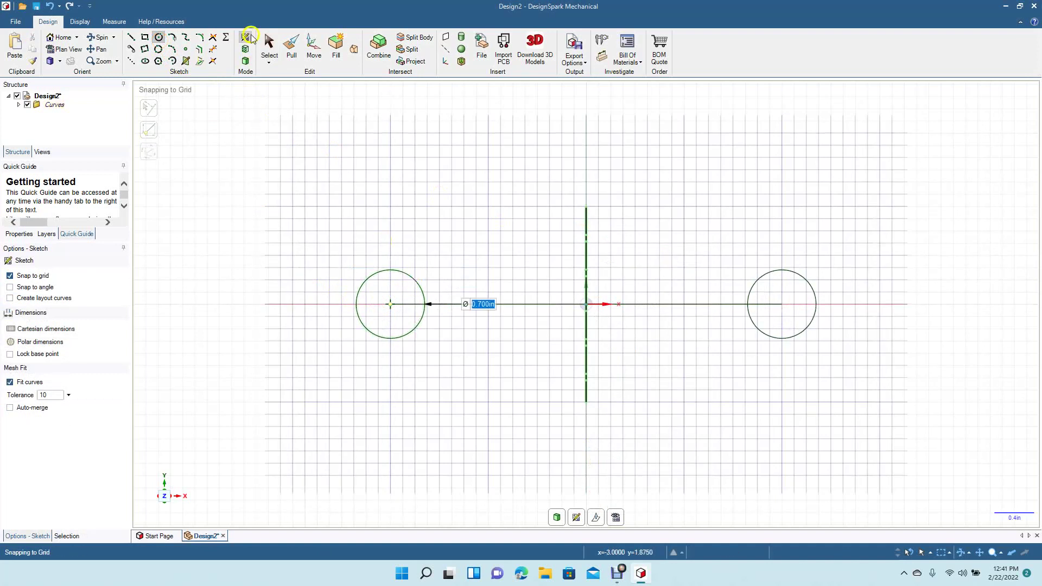
pyautogui.click(270, 43)
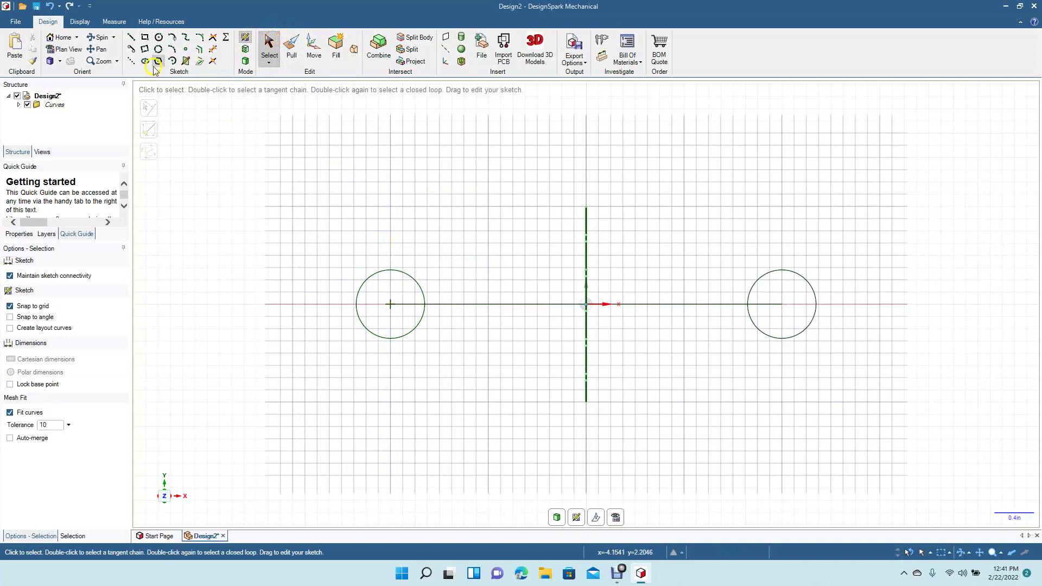
# - Sketch a mirrored sloping line about 1.68 in long from 0.25 in above the origin down to the left circle's inner side
pyautogui.click(130, 39)
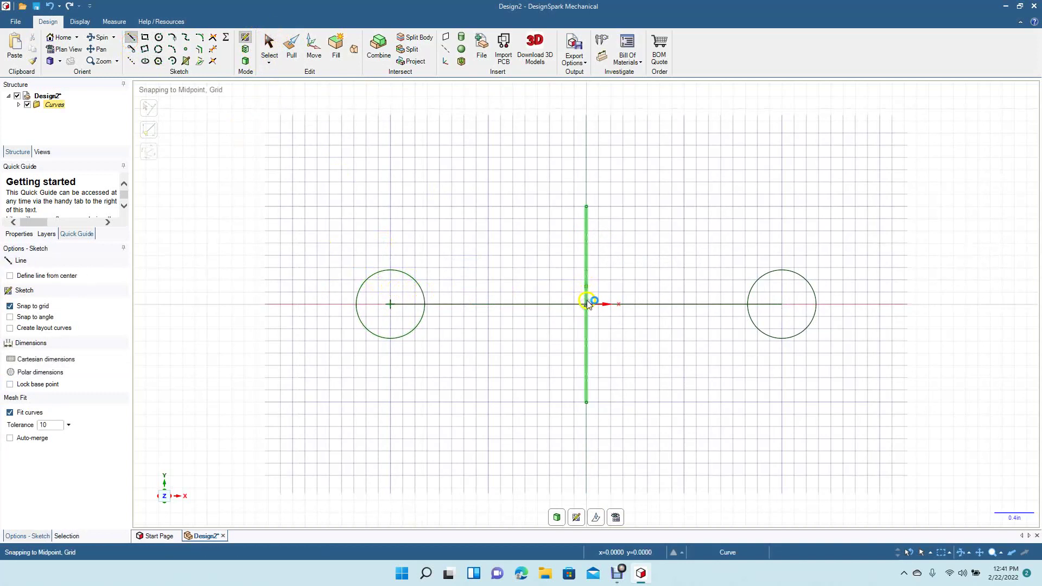
pyautogui.click(587, 281)
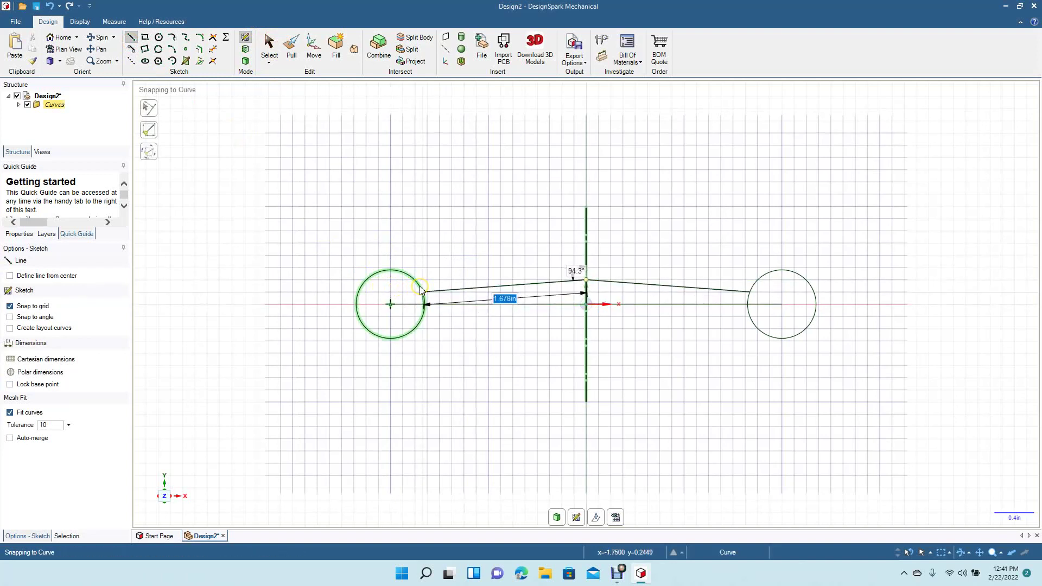
pyautogui.click(422, 291)
pyautogui.click(269, 46)
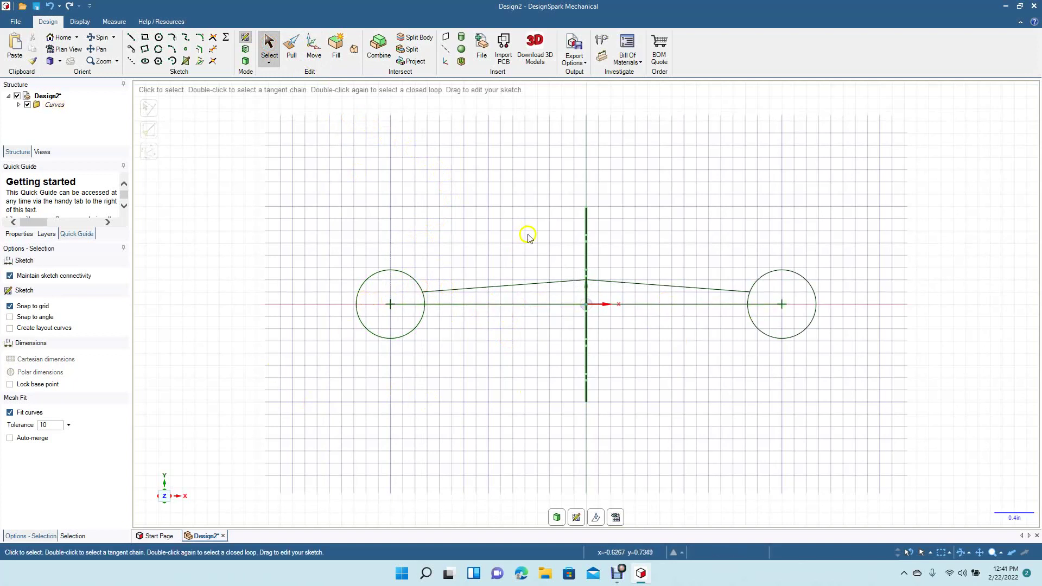
# - Delete the vertical mirror line and both halves of the horizontal centre line
pyautogui.click(587, 237)
pyautogui.click(587, 238)
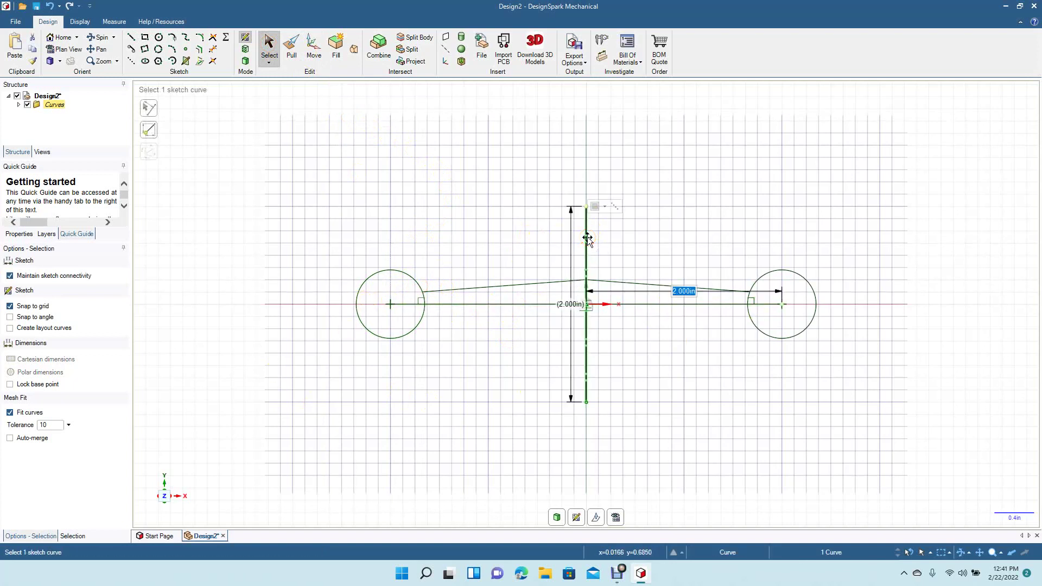
pyautogui.press('Delete')
pyautogui.click(477, 304)
pyautogui.press('Delete')
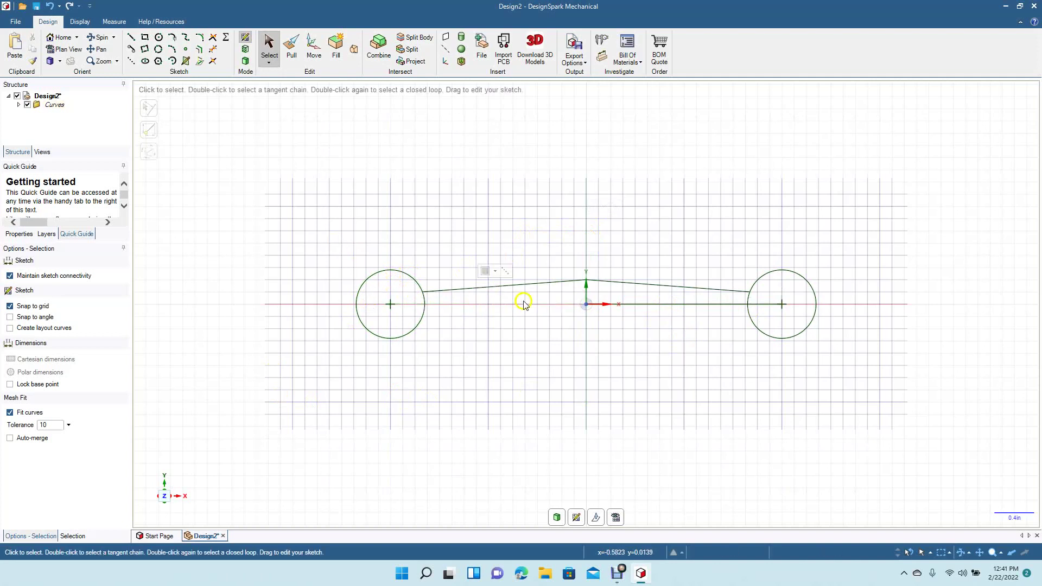
pyautogui.click(642, 304)
pyautogui.press('Delete')
# - Sketch one horizontal line through both circle centres, from the left circle's outer edge to the right circle's outer edge
pyautogui.click(130, 37)
pyautogui.click(358, 305)
pyautogui.click(816, 305)
pyautogui.click(266, 49)
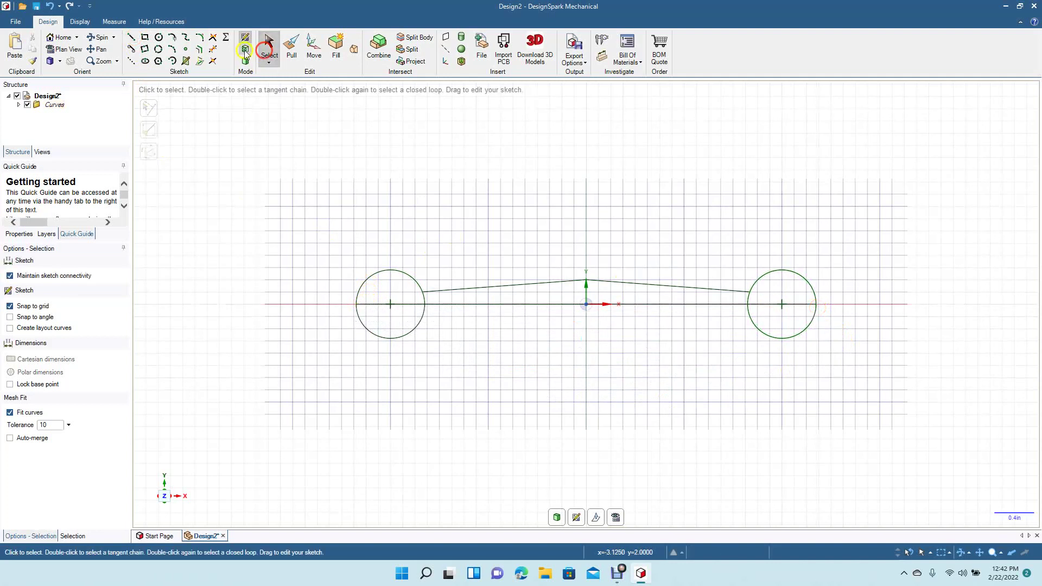
# - Trim the lower halves of both circles and their short inner arcs below the sloping lines, leaving one closed profile
pyautogui.click(212, 49)
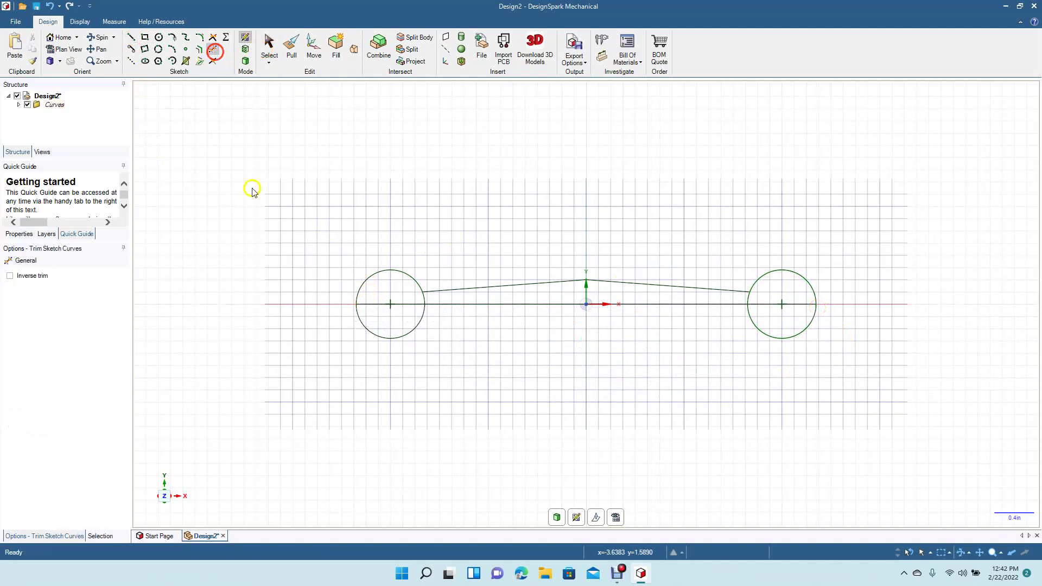
pyautogui.click(379, 333)
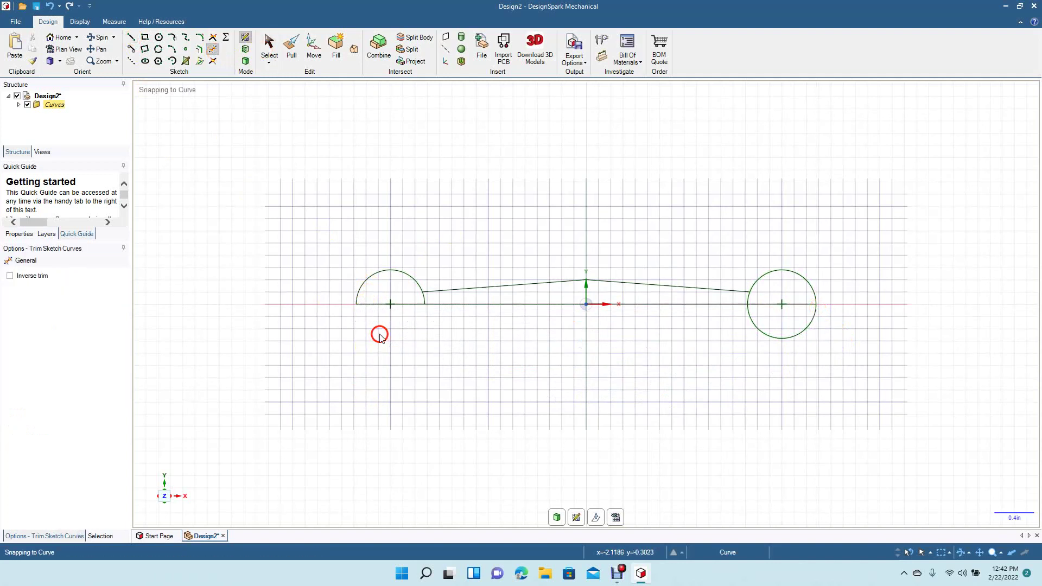
pyautogui.click(424, 298)
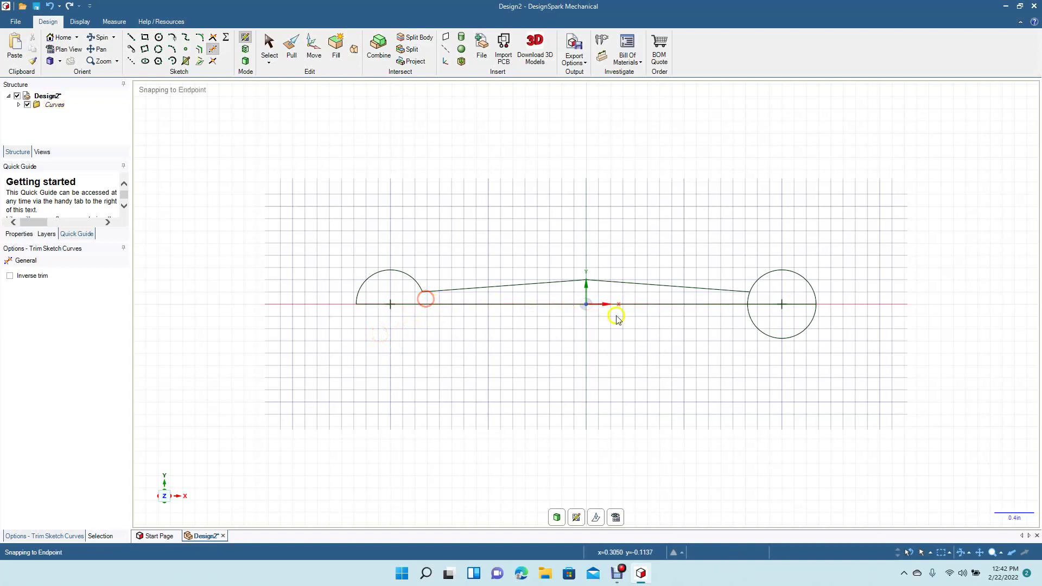
pyautogui.click(749, 314)
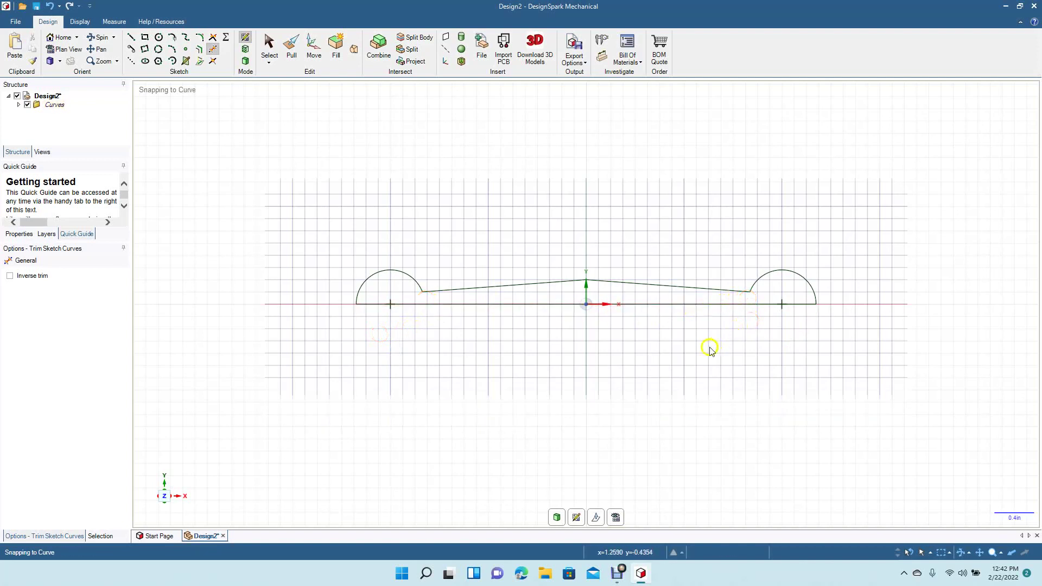
# - Revolve the closed half-profile a full turn about its straight horizontal edge to form a solid
pyautogui.click(292, 50)
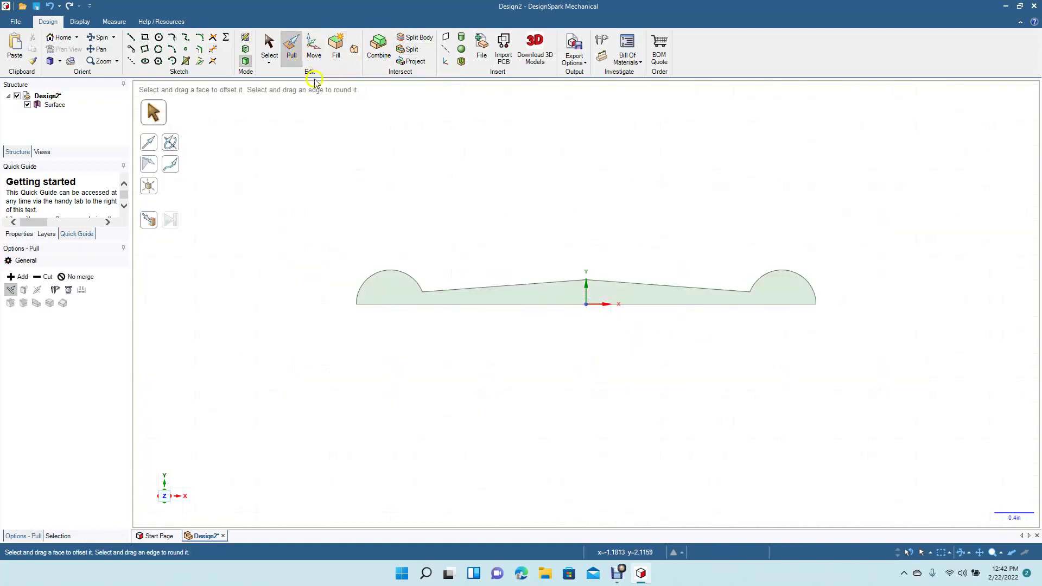
pyautogui.click(538, 290)
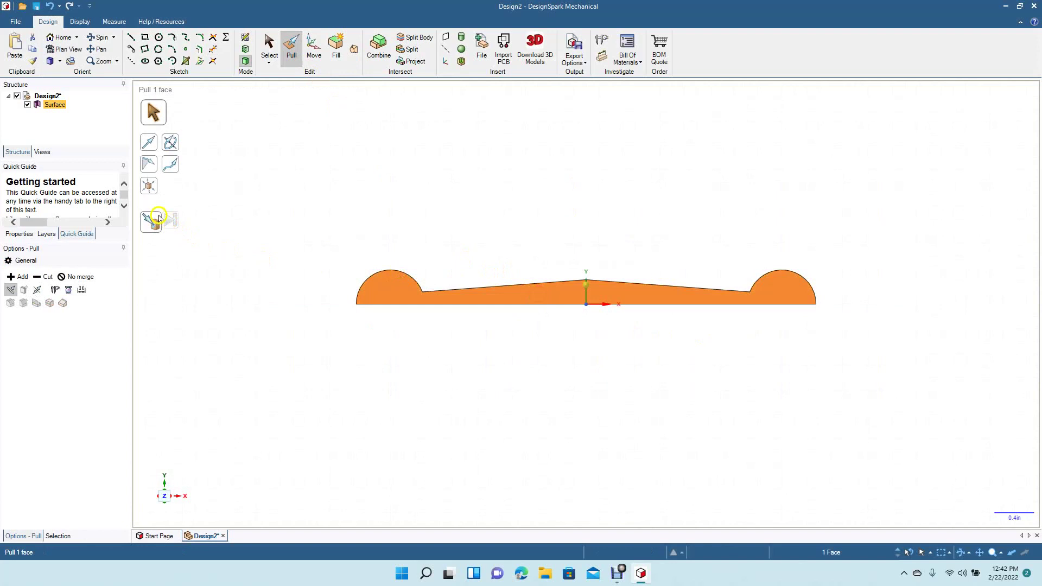
pyautogui.click(172, 144)
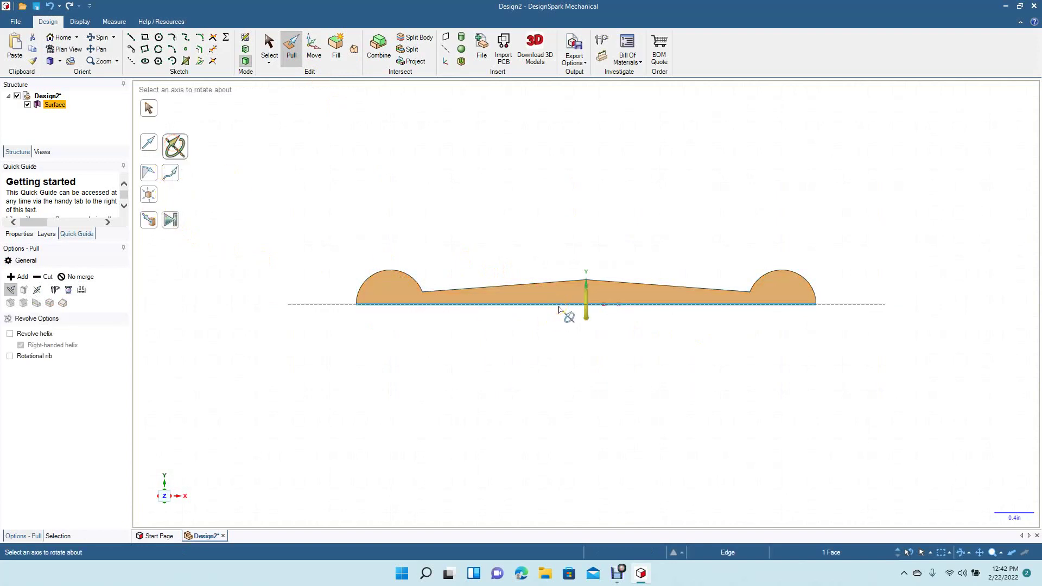
pyautogui.click(559, 309)
pyautogui.click(172, 221)
# - Duplicate the revolved solid in place, with the copy lying exactly over the original
pyautogui.click(269, 43)
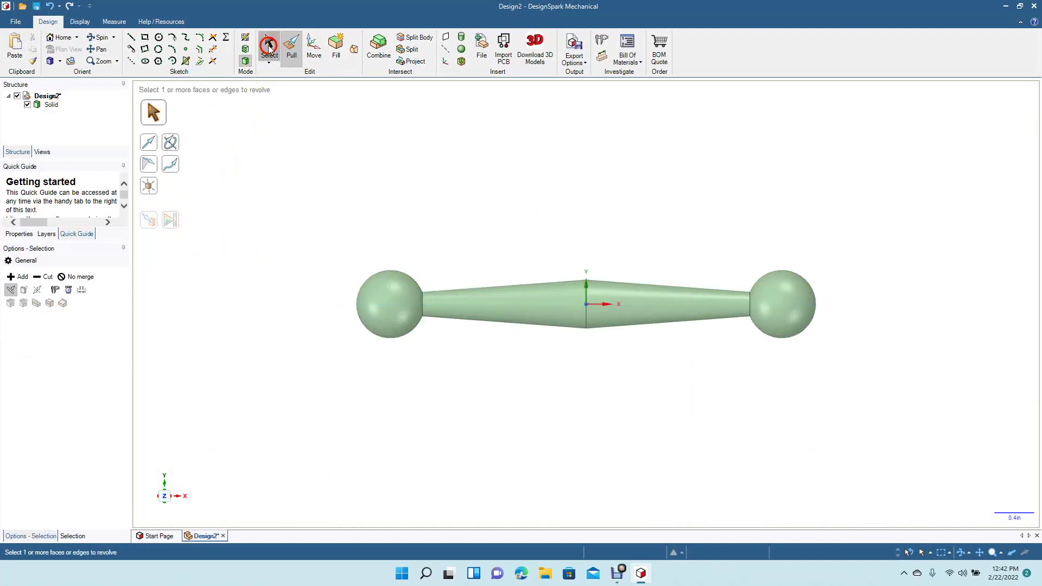
pyautogui.click(320, 184)
pyautogui.moveTo(314, 207); pyautogui.dragTo(917, 429)
pyautogui.hotkey('ctrl', 'c')
pyautogui.hotkey('ctrl', 'v')
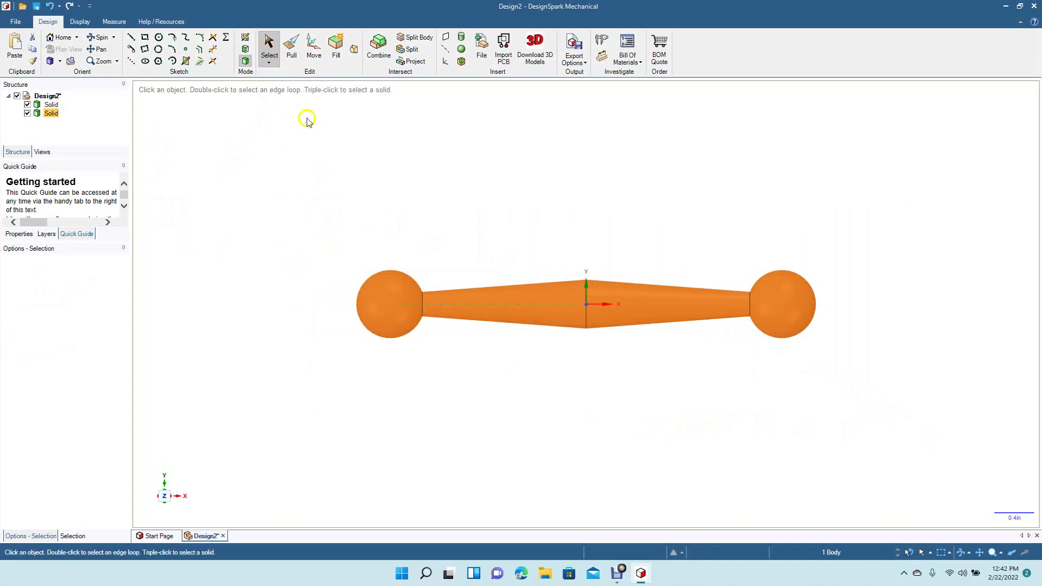
# - Rotate the copied solid 90° in the XY plane about the origin so the two solids cross
pyautogui.click(316, 61)
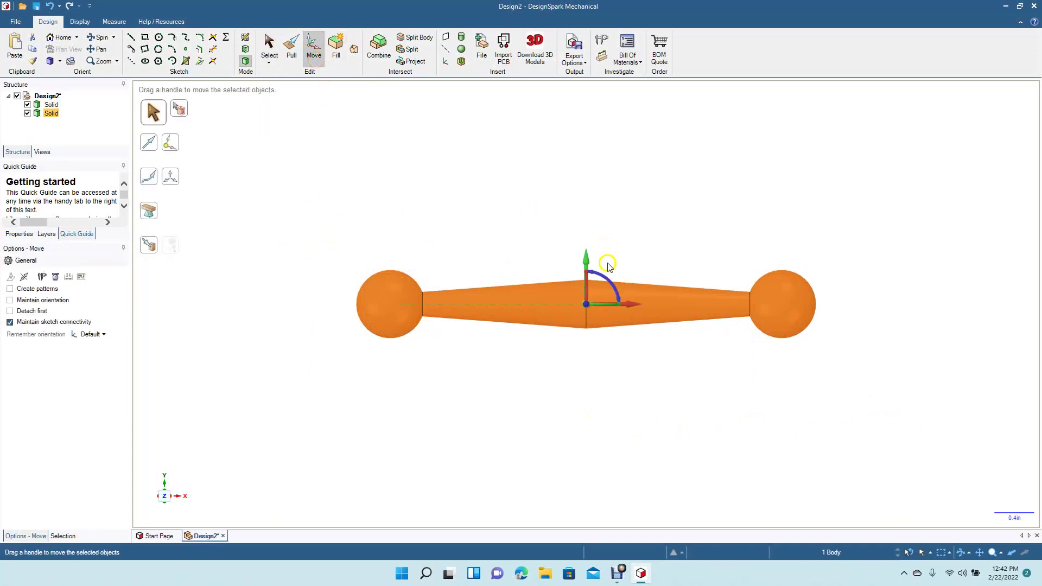
pyautogui.moveTo(605, 277); pyautogui.dragTo(546, 279)
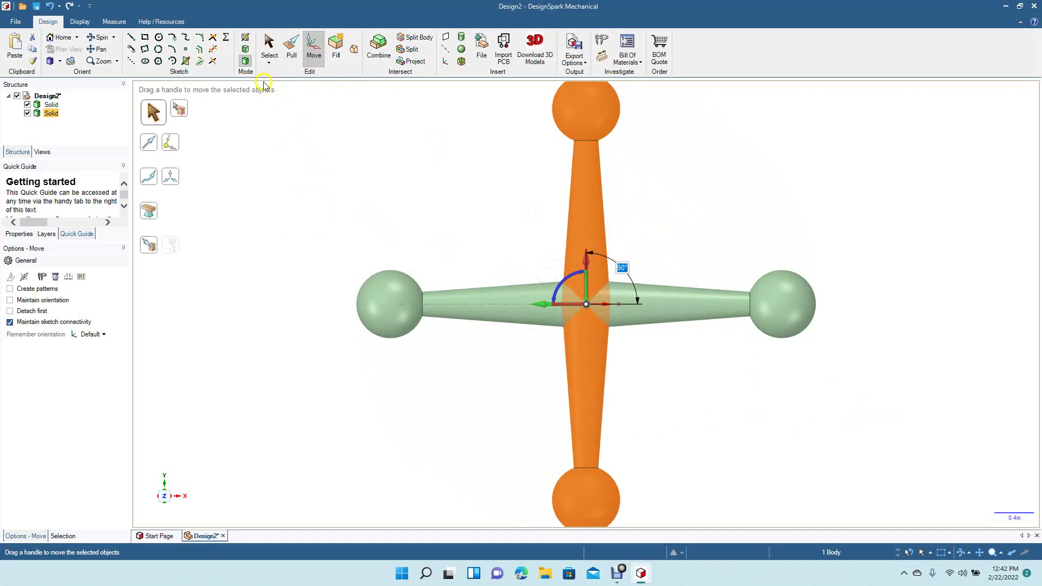
pyautogui.click(266, 54)
pyautogui.click(273, 133)
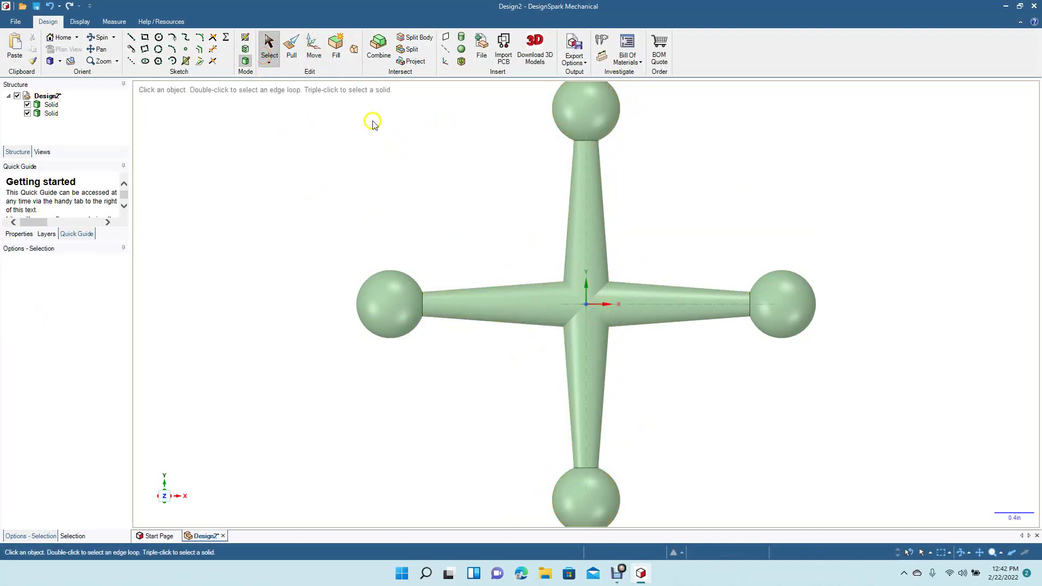
# - Insert a construction plane through the origin, parallel to the original sketch plane
pyautogui.click(445, 36)
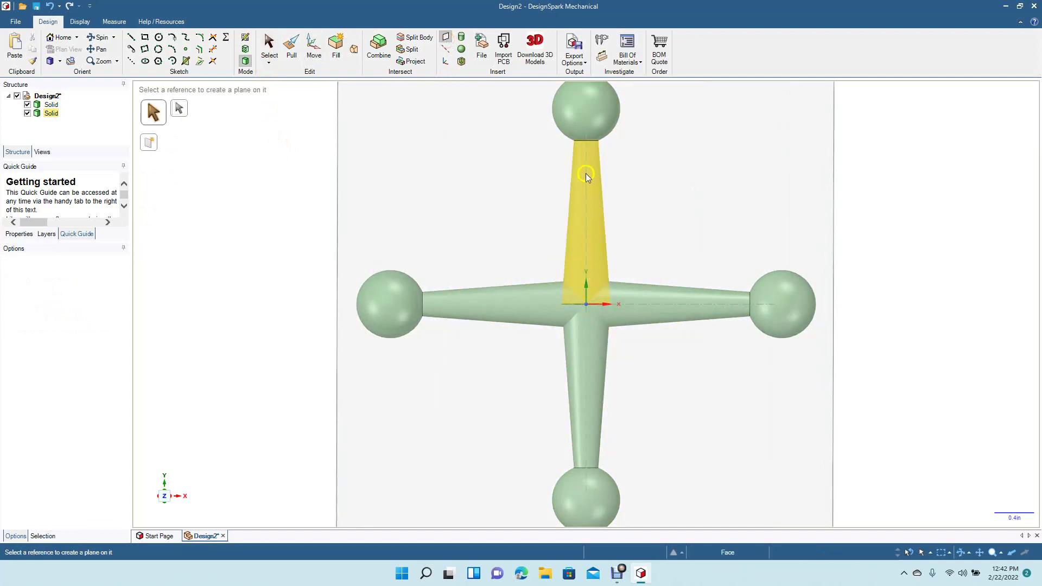
pyautogui.click(587, 302)
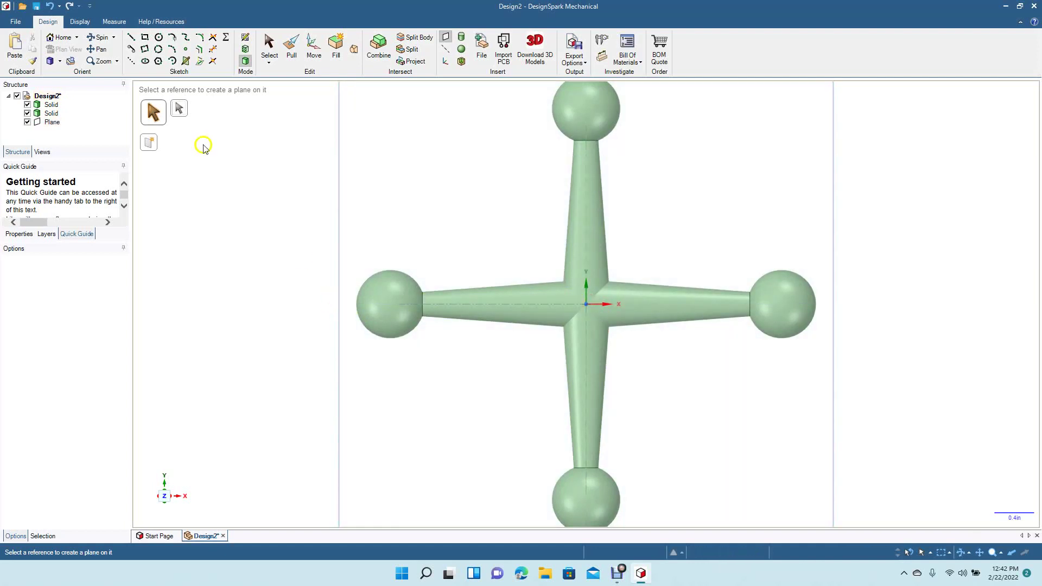
pyautogui.click(98, 37)
pyautogui.moveTo(191, 216); pyautogui.dragTo(211, 225)
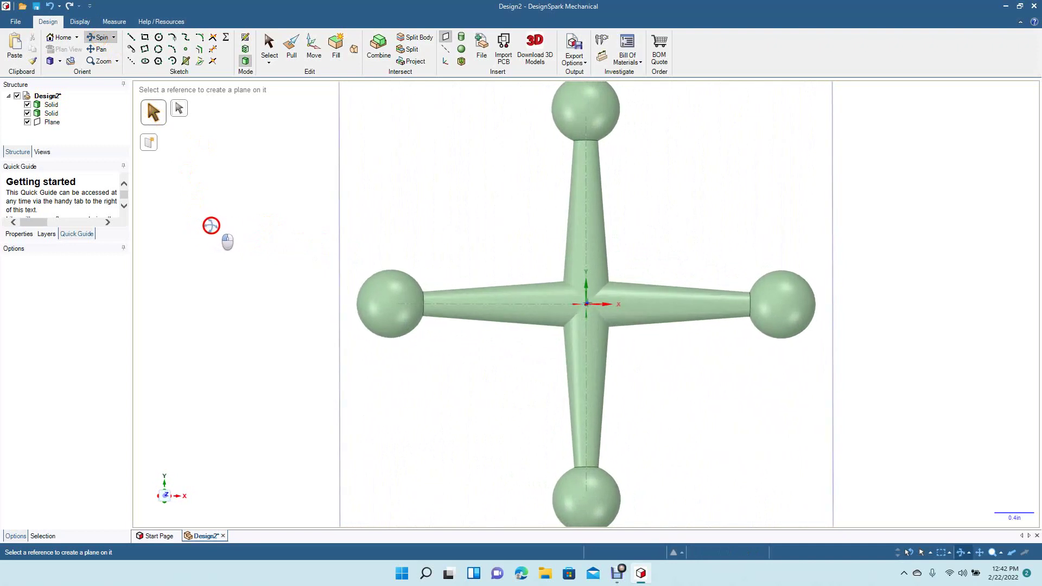
# - Hide both crossing solids so only the construction plane is shown in top view
pyautogui.click(60, 61)
pyautogui.click(82, 99)
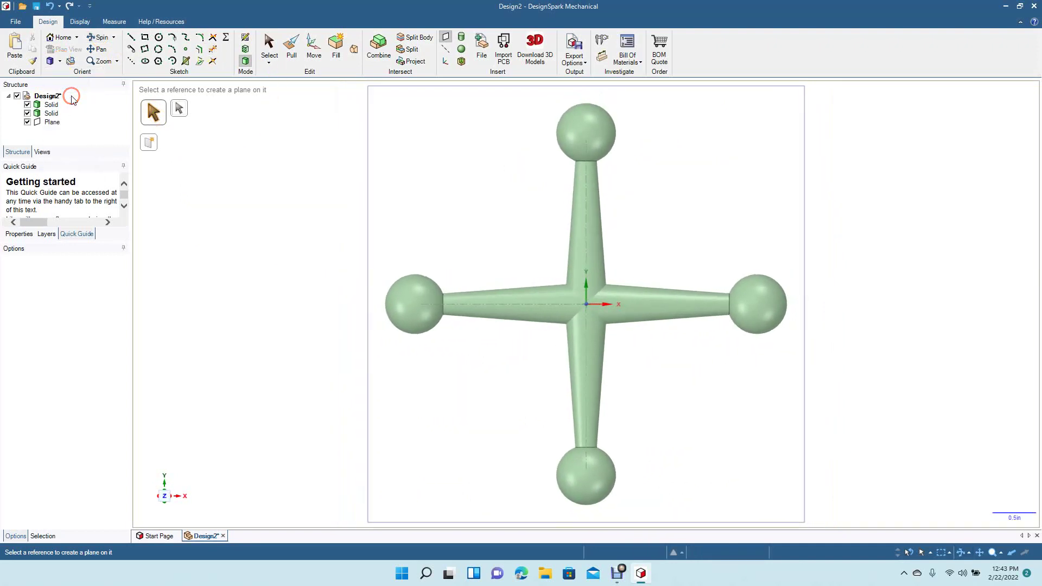
pyautogui.click(27, 104)
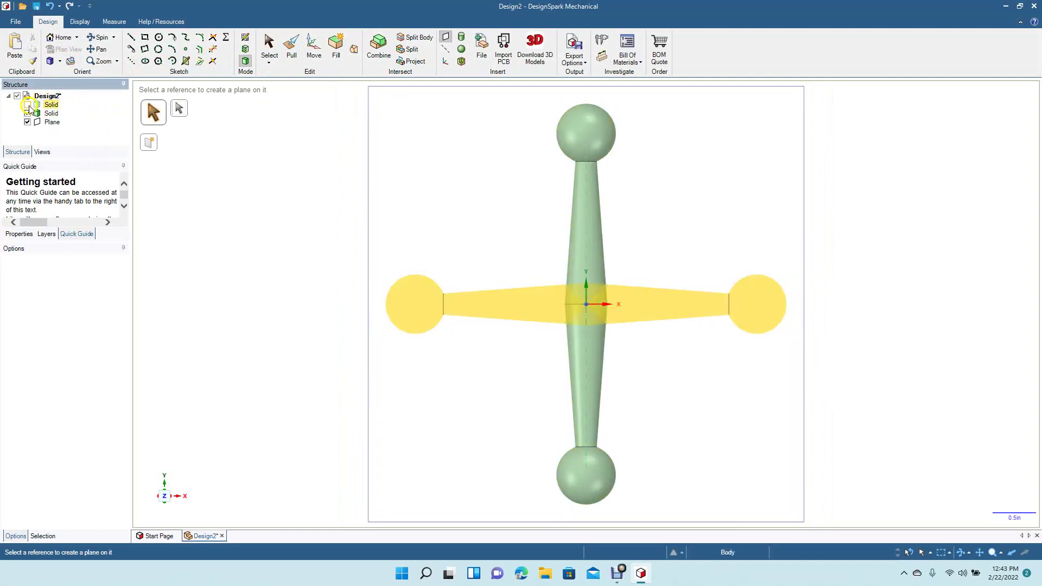
pyautogui.click(28, 113)
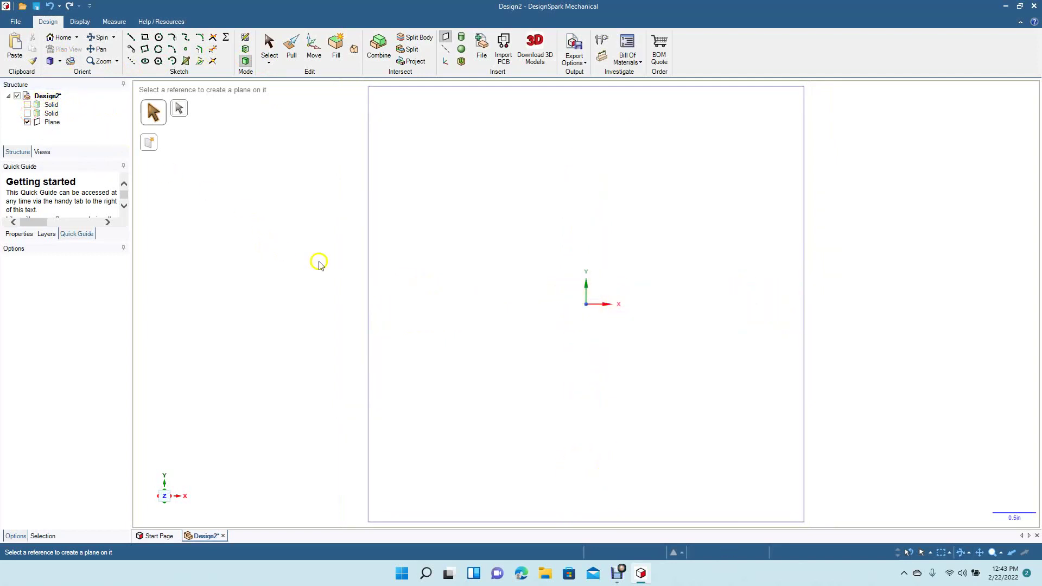
# - Sketch a circle 0.5 in in diameter on the construction plane, centred on the origin
pyautogui.click(159, 37)
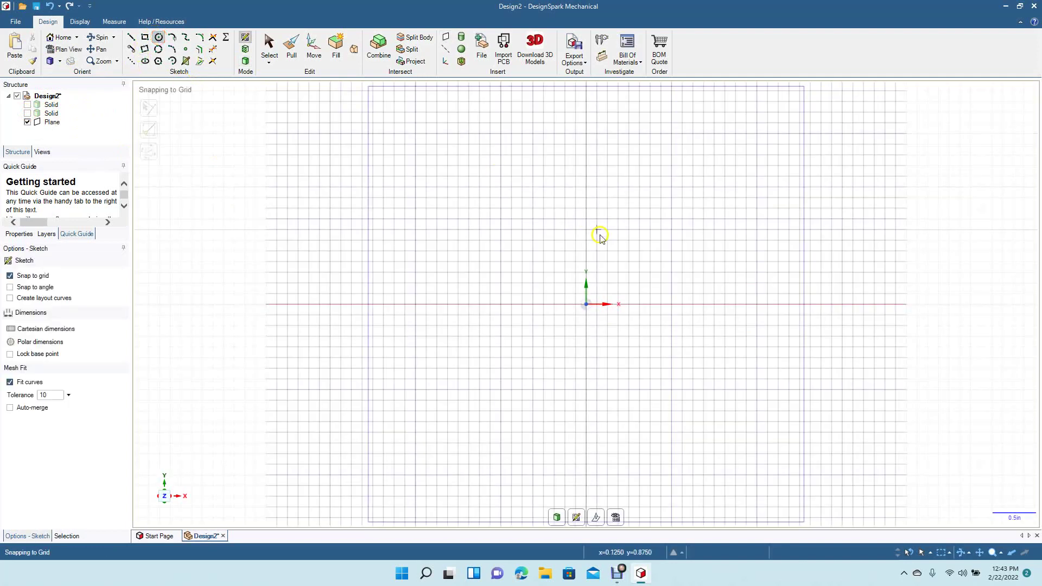
pyautogui.click(54, 122)
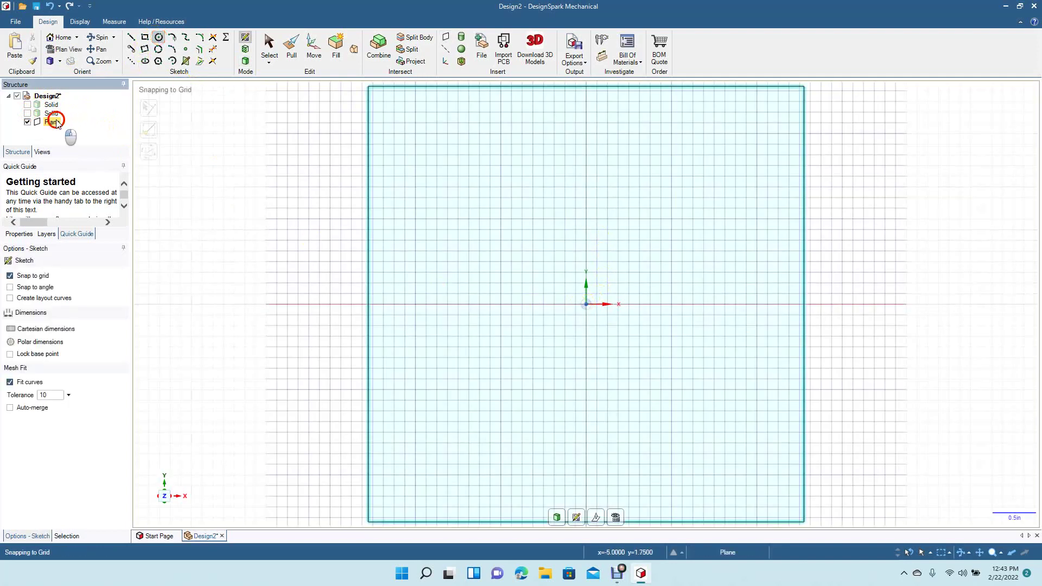
pyautogui.click(586, 305)
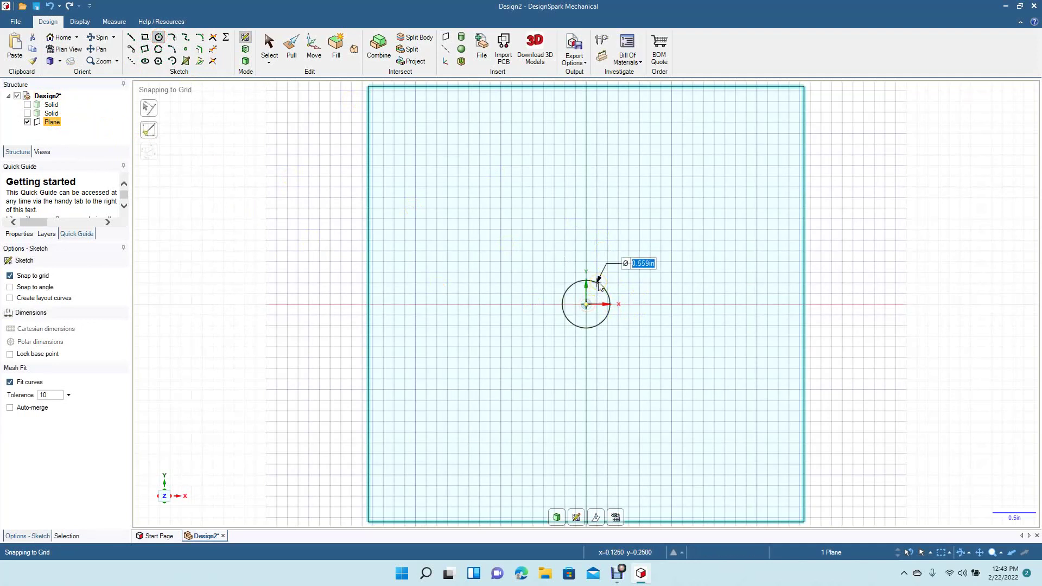
pyautogui.write('0.5')
pyautogui.press('Return')
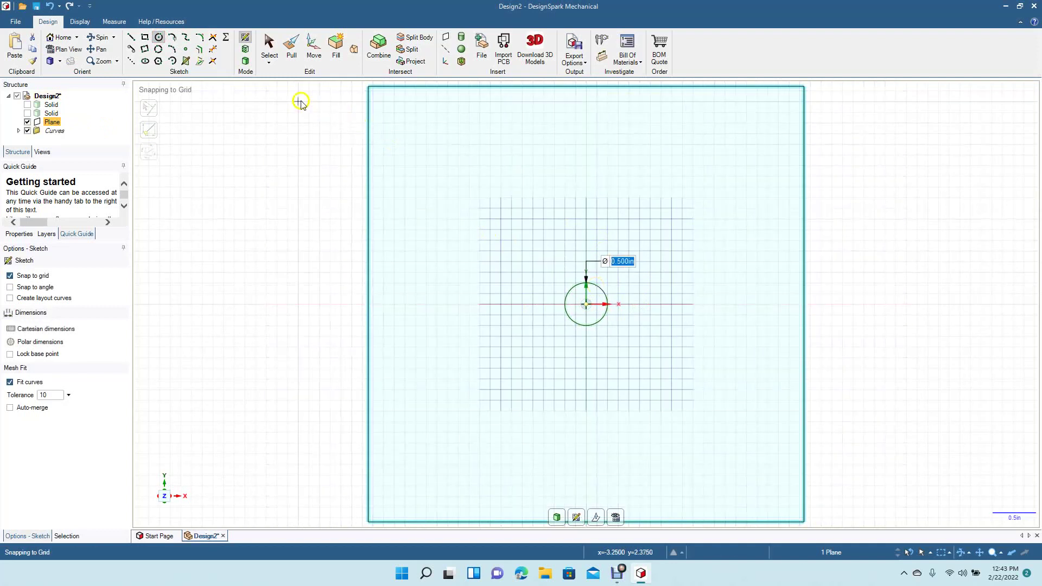
pyautogui.click(269, 46)
# - Copy the 0.5 in circle's sketch curve
pyautogui.click(98, 37)
pyautogui.moveTo(473, 374); pyautogui.dragTo(388, 349)
pyautogui.click(270, 48)
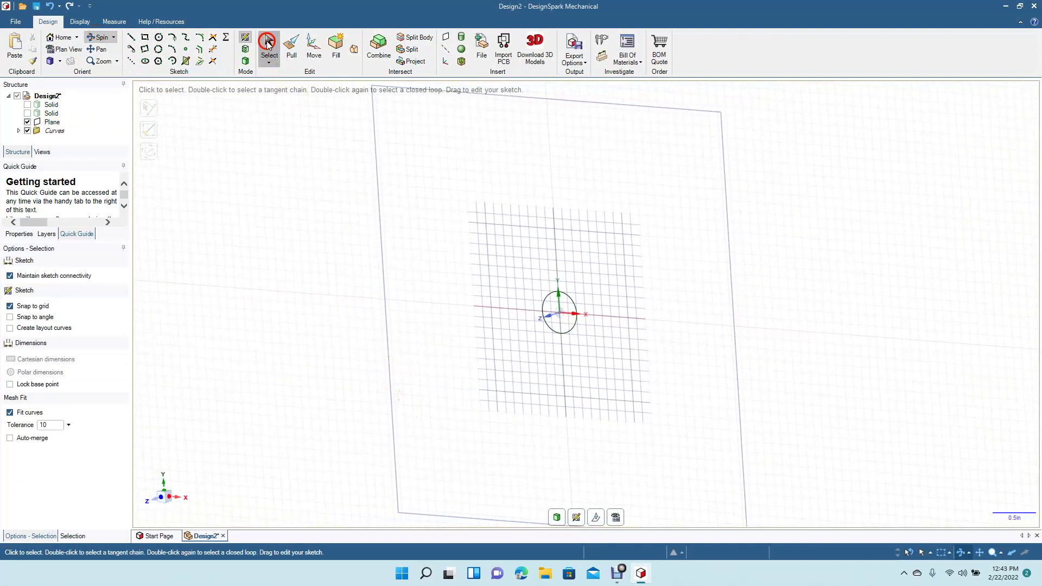
pyautogui.click(542, 305)
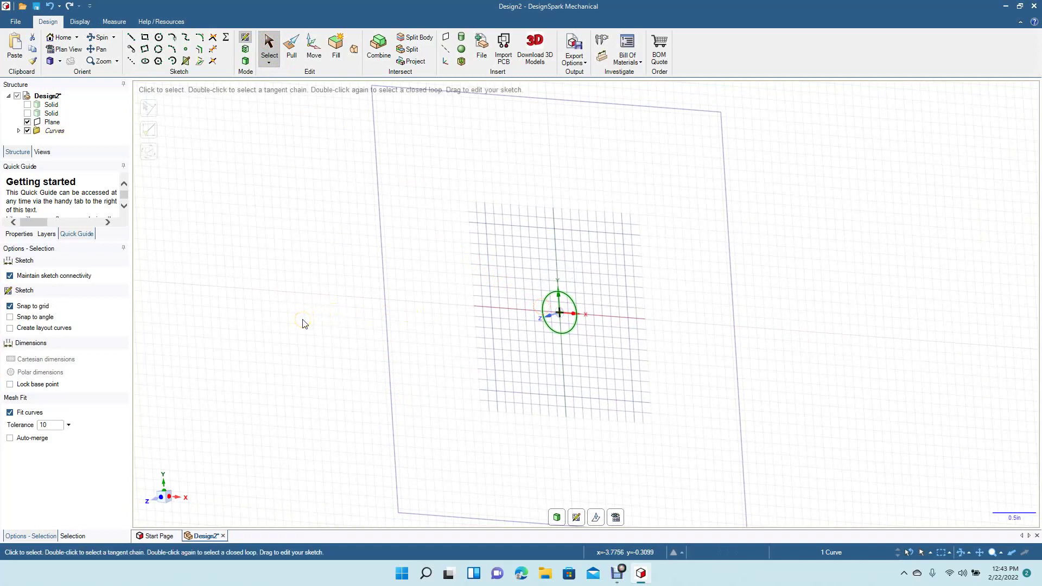
# - Turn the sketched circle into a disc surface in 3D mode and move it 2 in outward along the Z axis
pyautogui.click(312, 46)
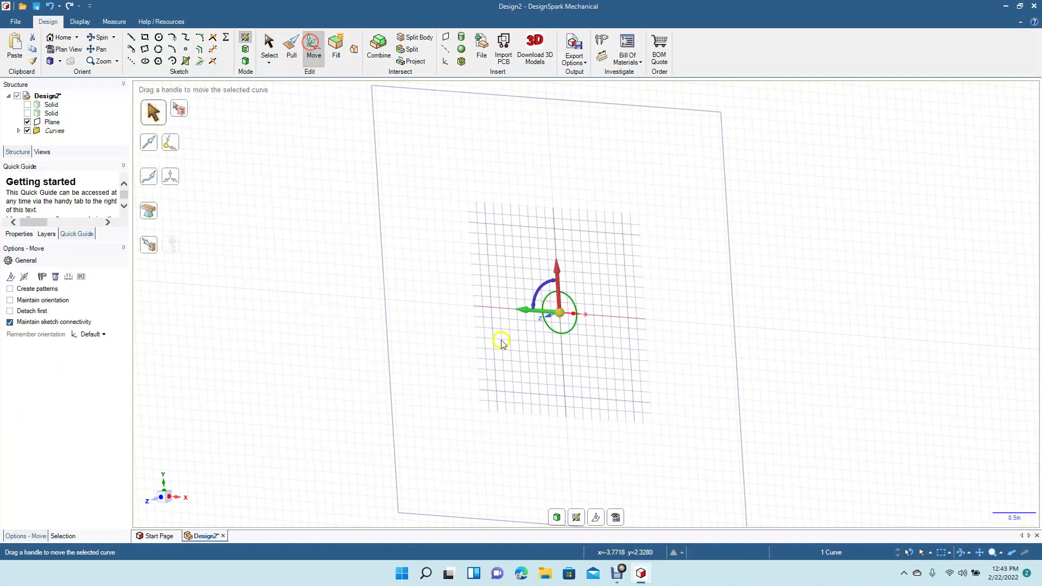
pyautogui.click(246, 64)
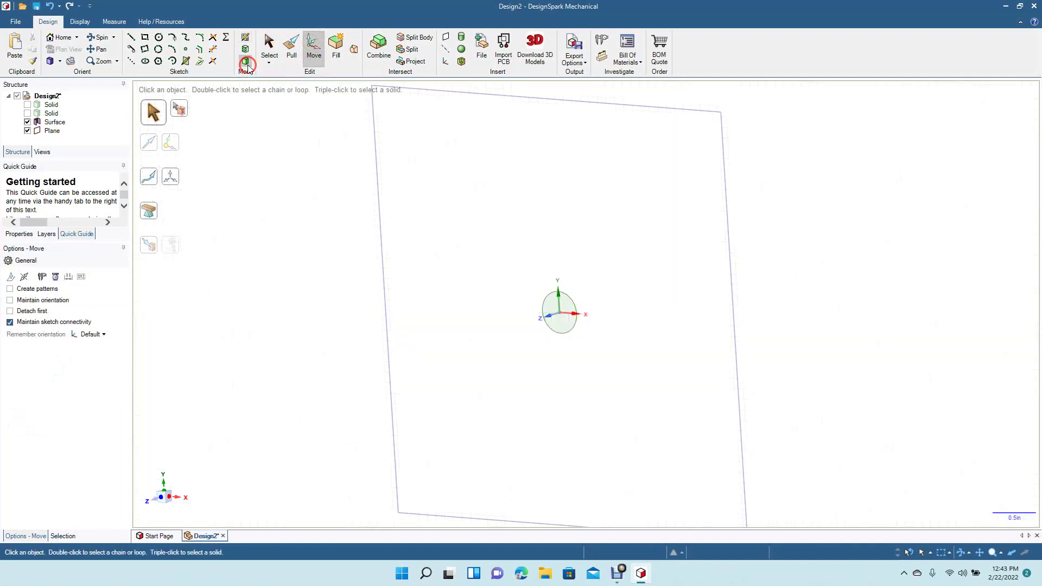
pyautogui.click(556, 317)
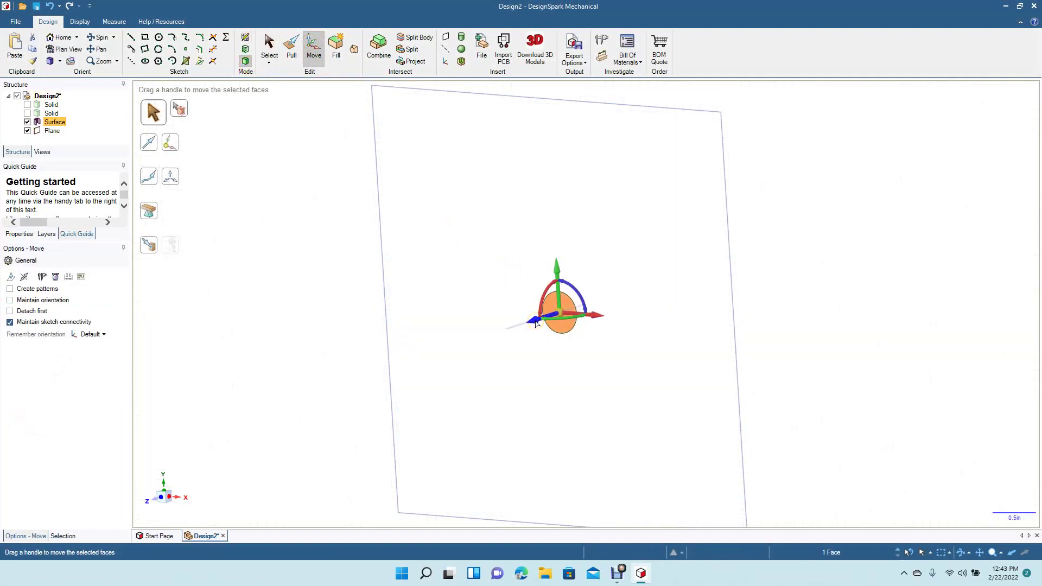
pyautogui.moveTo(533, 324); pyautogui.dragTo(392, 382)
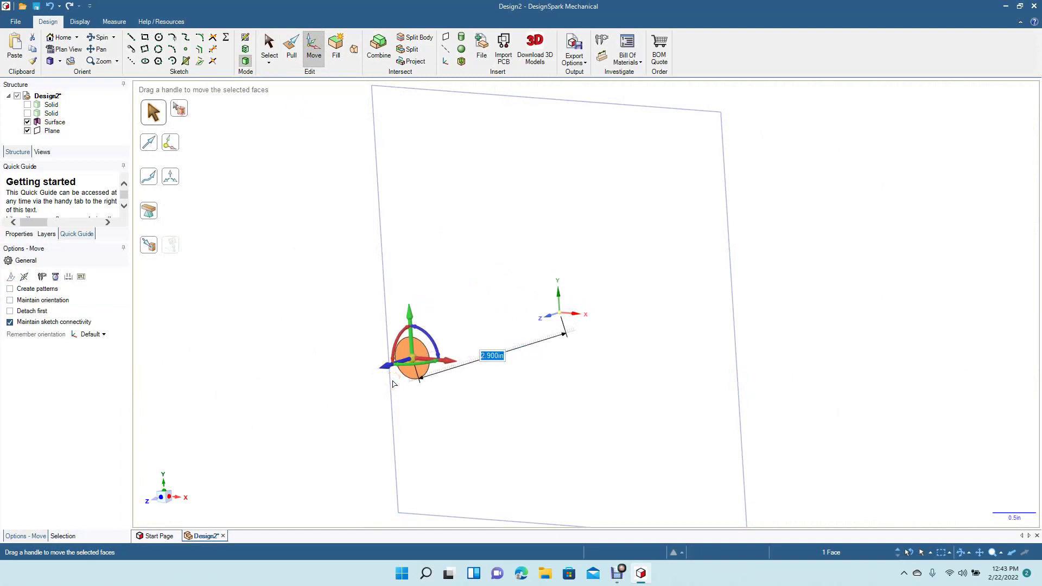
pyautogui.write('2')
pyautogui.press('Return')
# - Paste the copied circle at the origin and fill it to make a second disc surface
pyautogui.click(269, 46)
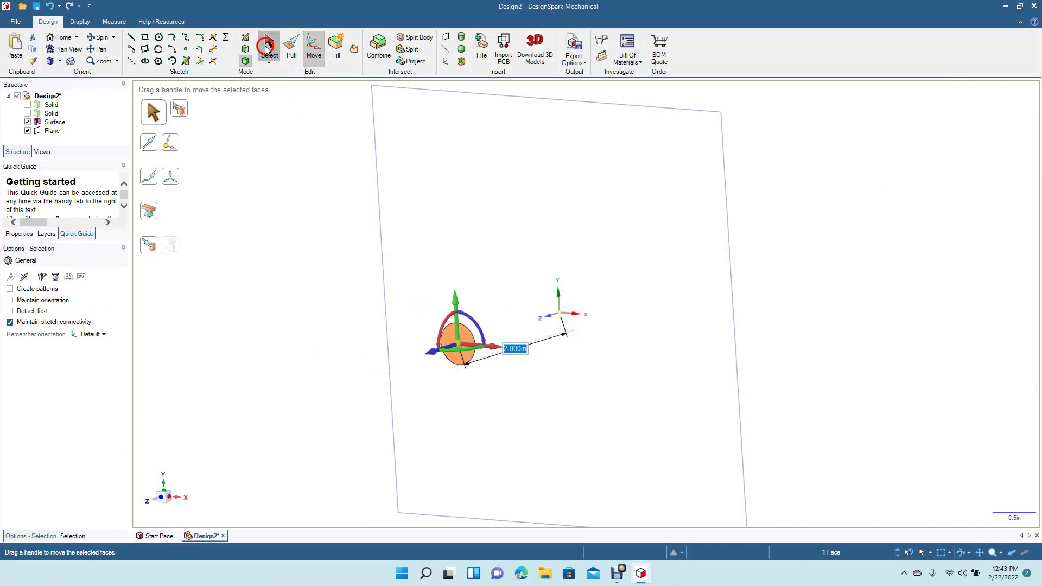
pyautogui.click(280, 195)
pyautogui.hotkey('ctrl', 'v')
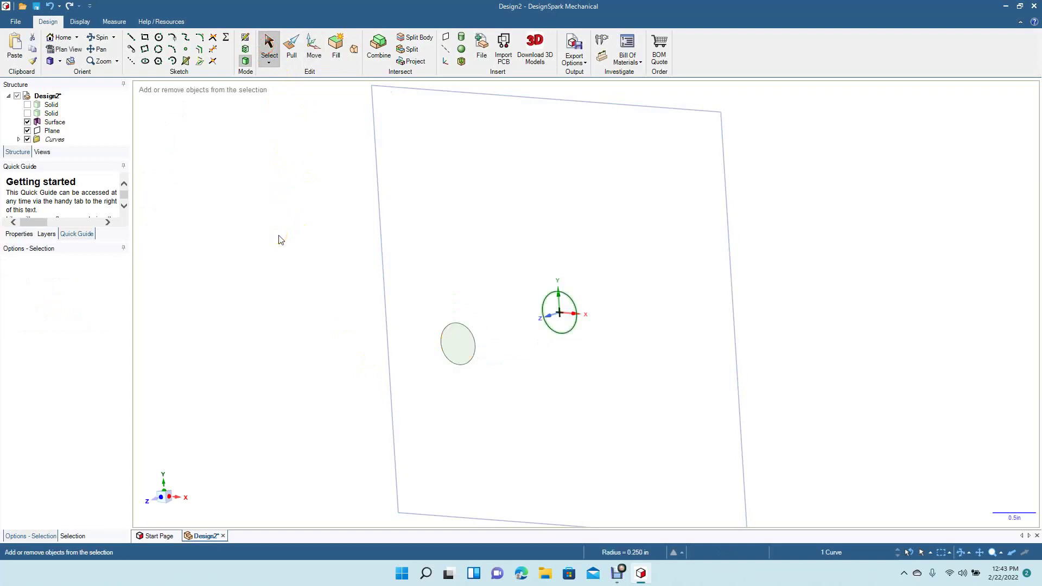
pyautogui.click(336, 45)
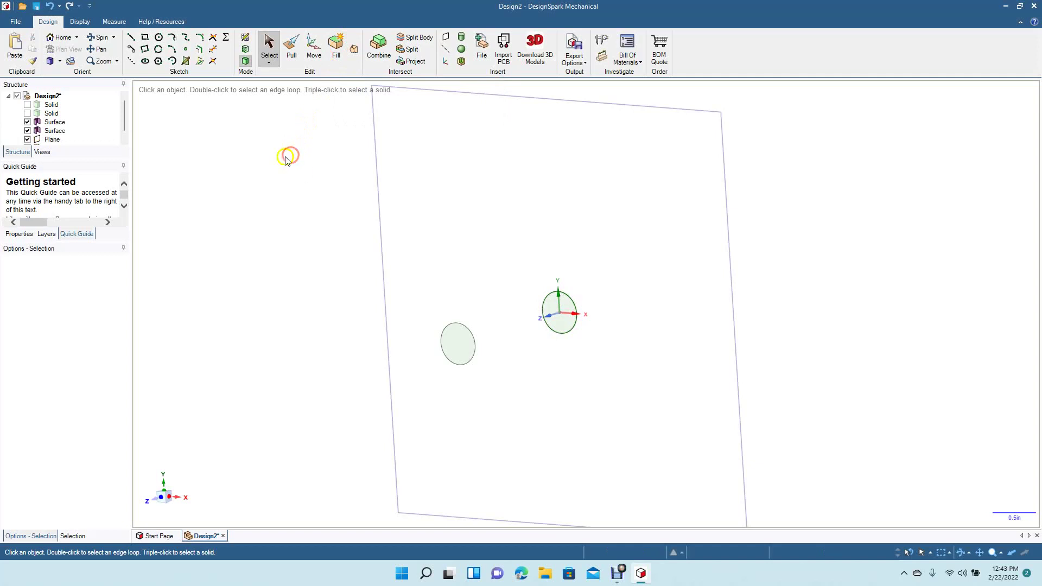
# - Sketch a concentric circle 0.35 in in diameter on the face of the disc offset along the Z axis
pyautogui.click(59, 61)
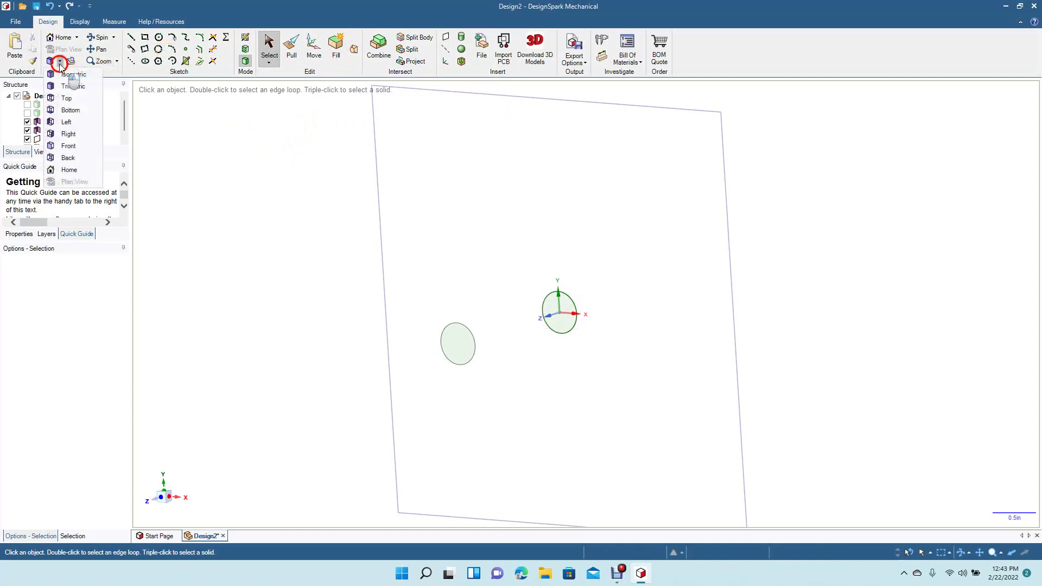
pyautogui.click(69, 99)
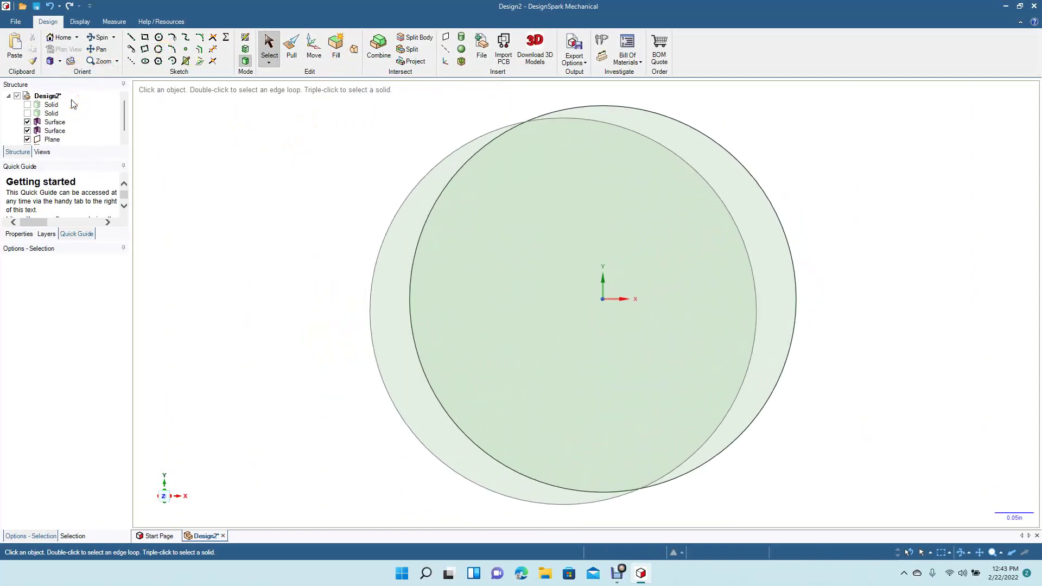
pyautogui.click(277, 268)
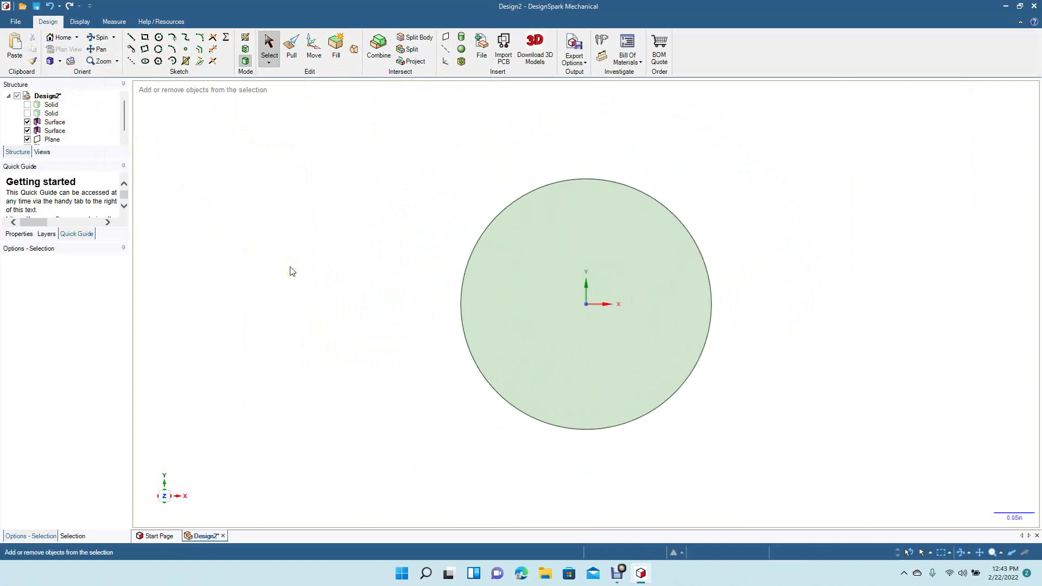
pyautogui.click(559, 307)
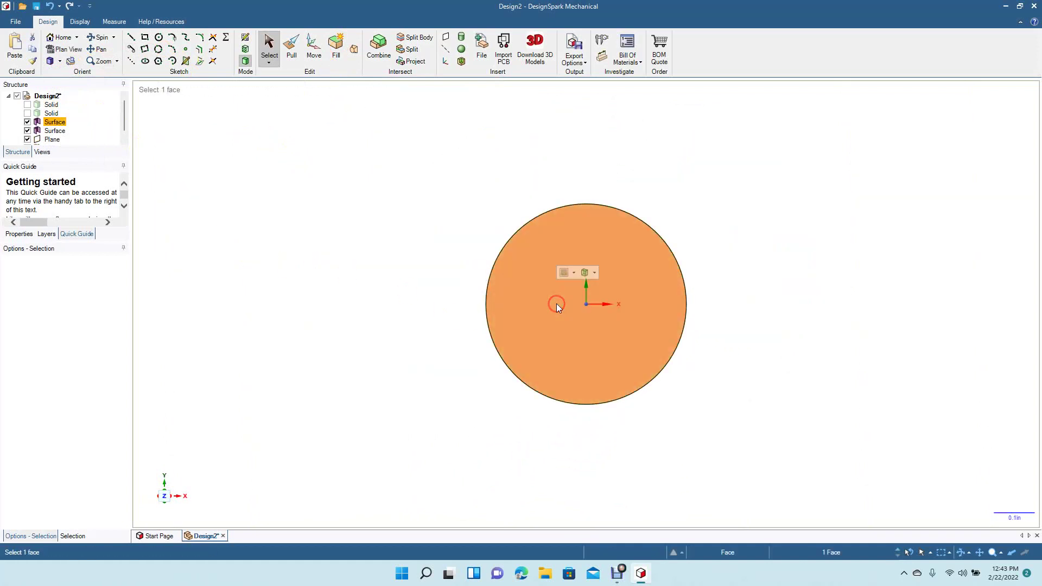
pyautogui.click(158, 37)
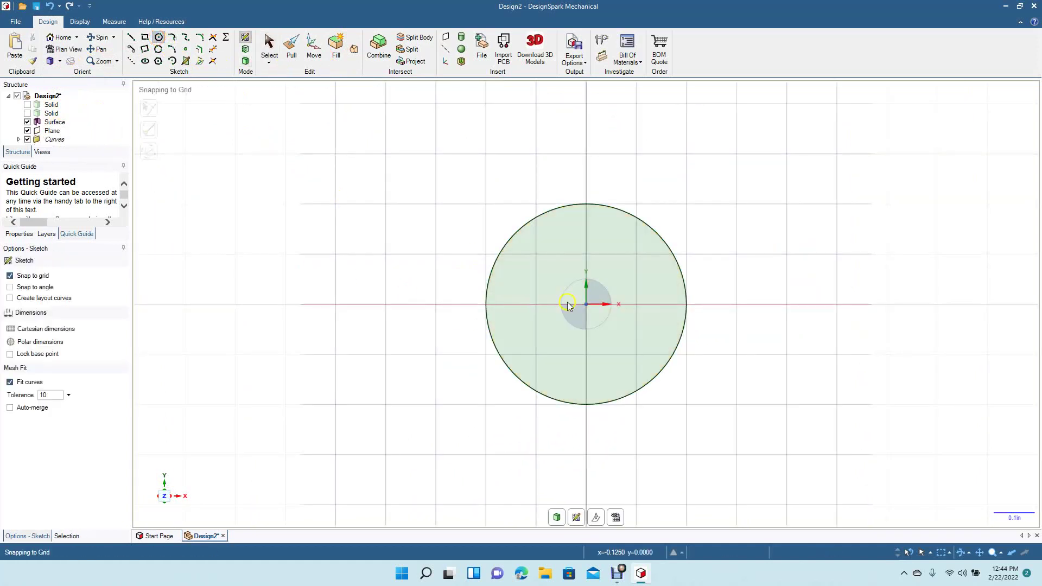
pyautogui.click(586, 304)
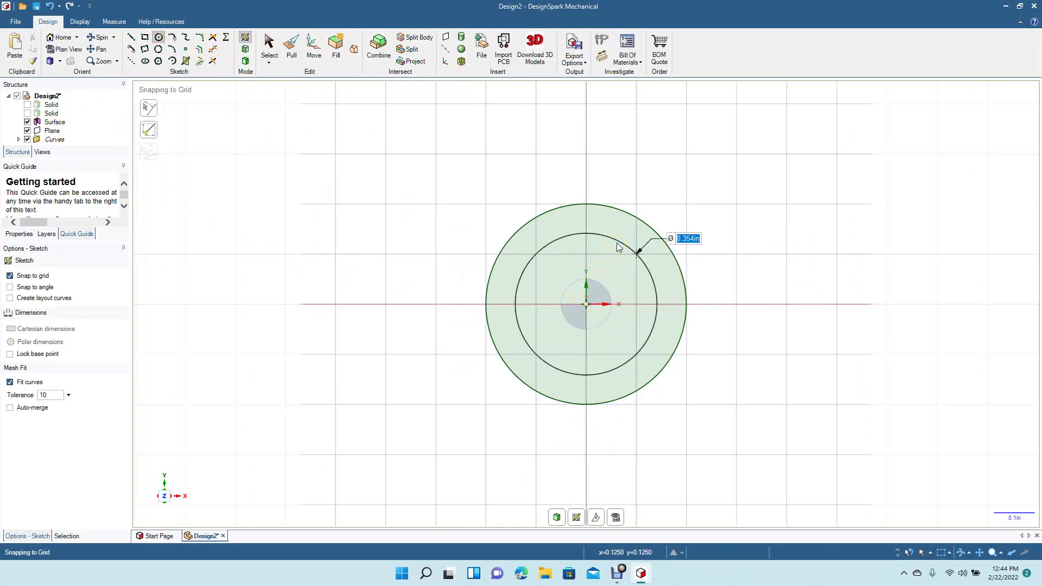
pyautogui.write('0')
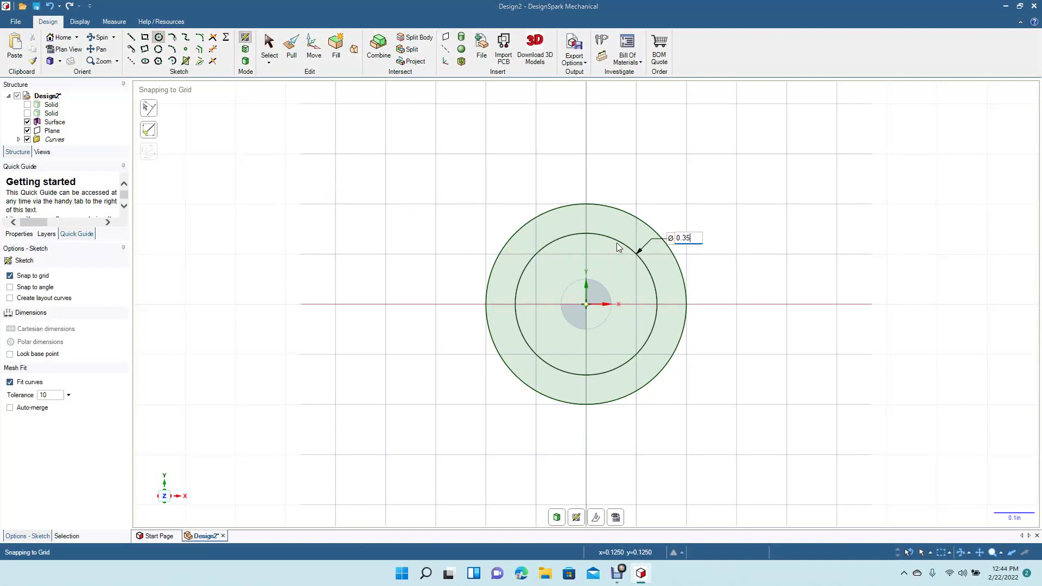
pyautogui.press('Return')
pyautogui.click(268, 41)
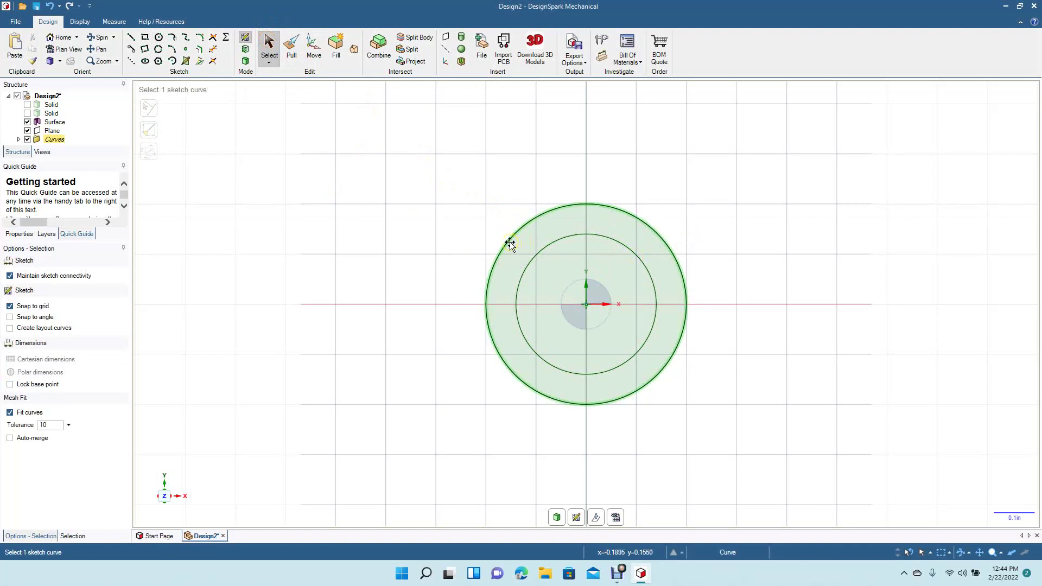
# - Delete the outer circle around the 0.35 in sketch circle and fill the remaining circle into a disc surface
pyautogui.click(512, 256)
pyautogui.click(98, 37)
pyautogui.moveTo(464, 413); pyautogui.dragTo(418, 420)
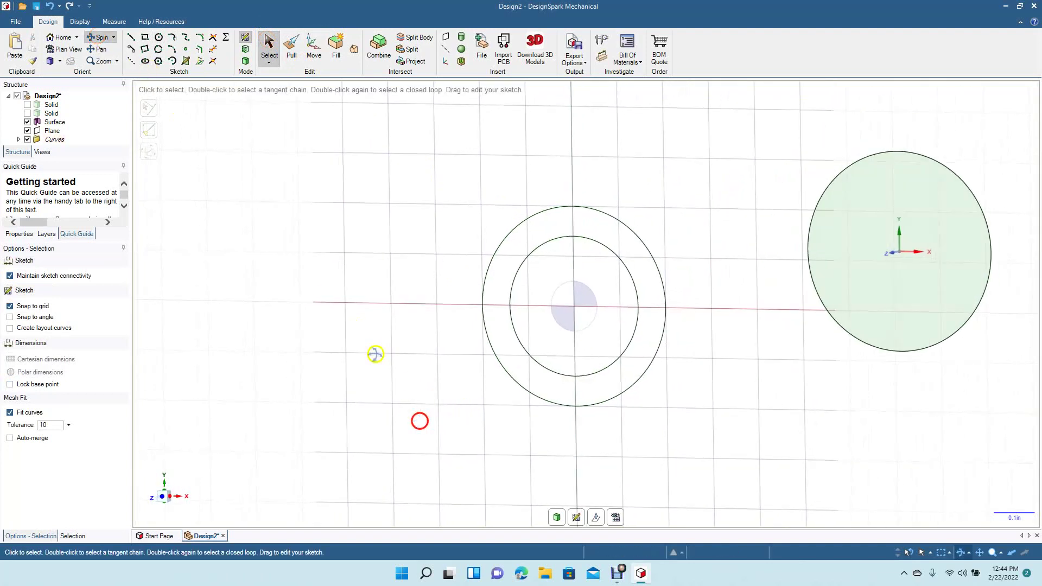
pyautogui.click(264, 43)
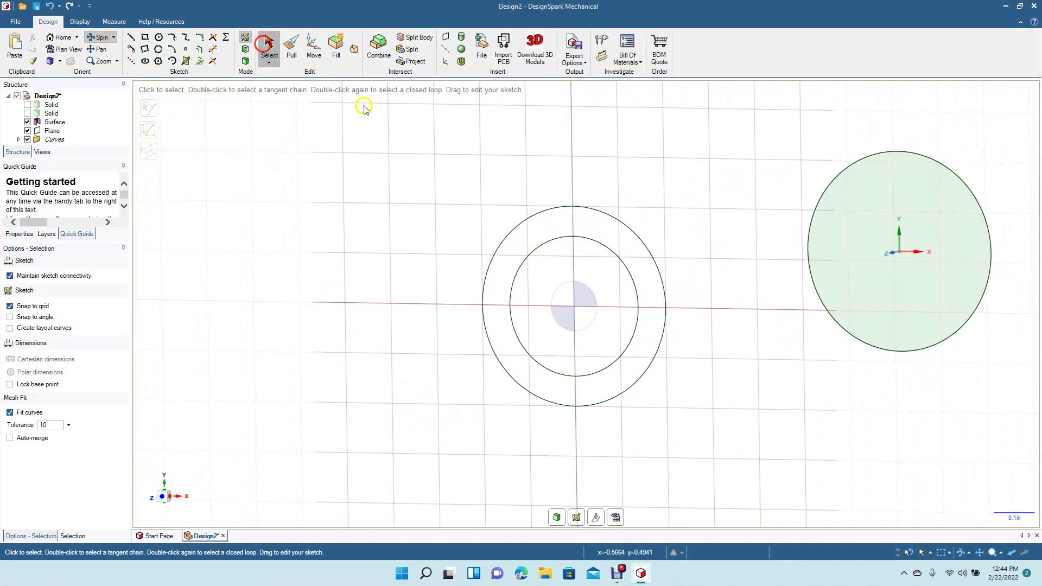
pyautogui.click(532, 217)
pyautogui.press('Delete')
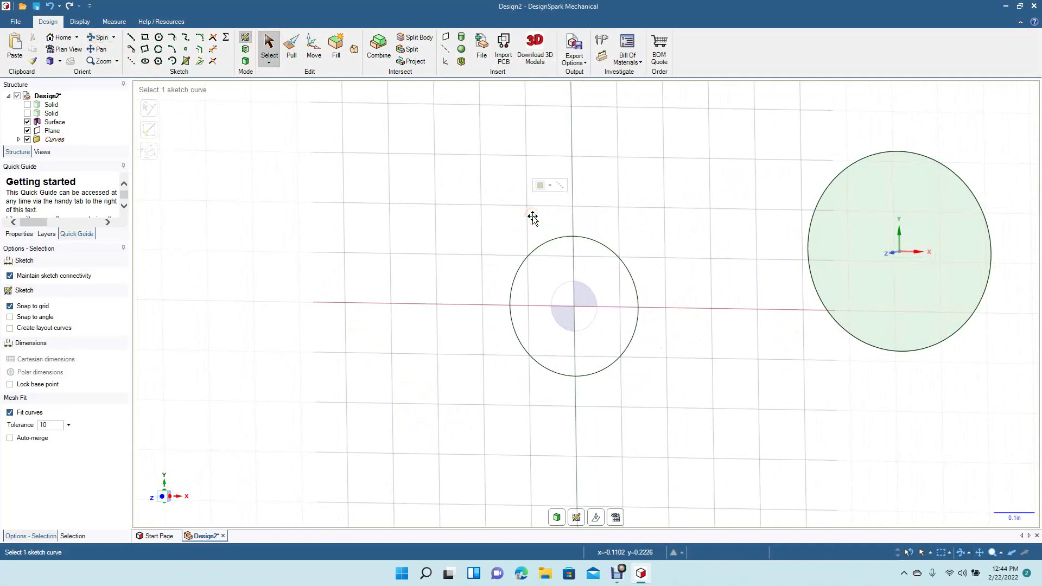
pyautogui.click(530, 256)
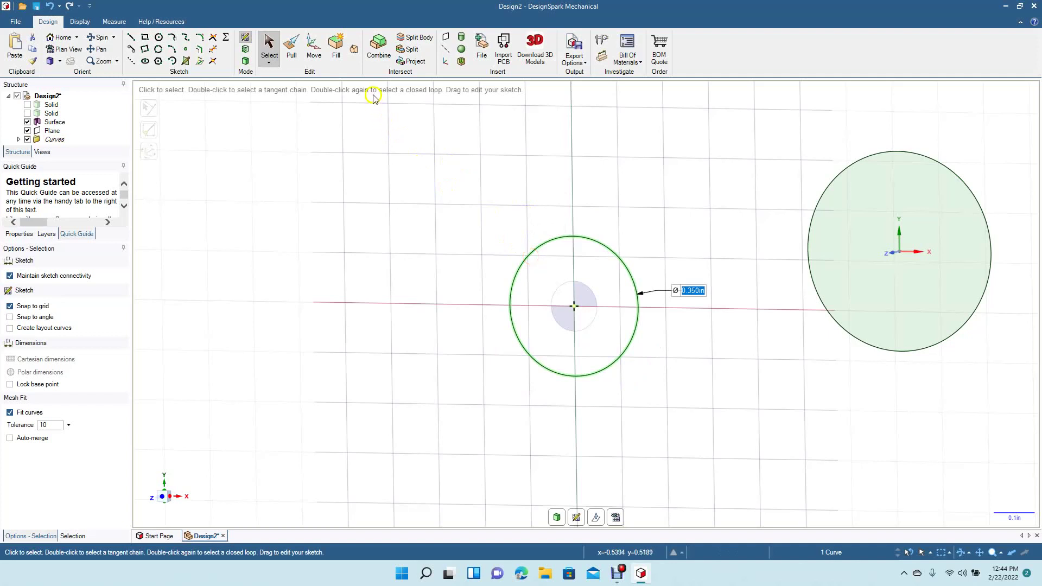
pyautogui.click(336, 44)
# - Blend the 0.5 in disc at the origin with the smaller offset disc to form a tapered solid
pyautogui.click(828, 262)
pyautogui.keyDown('ctrl'); pyautogui.click(585, 307); pyautogui.keyUp('ctrl')
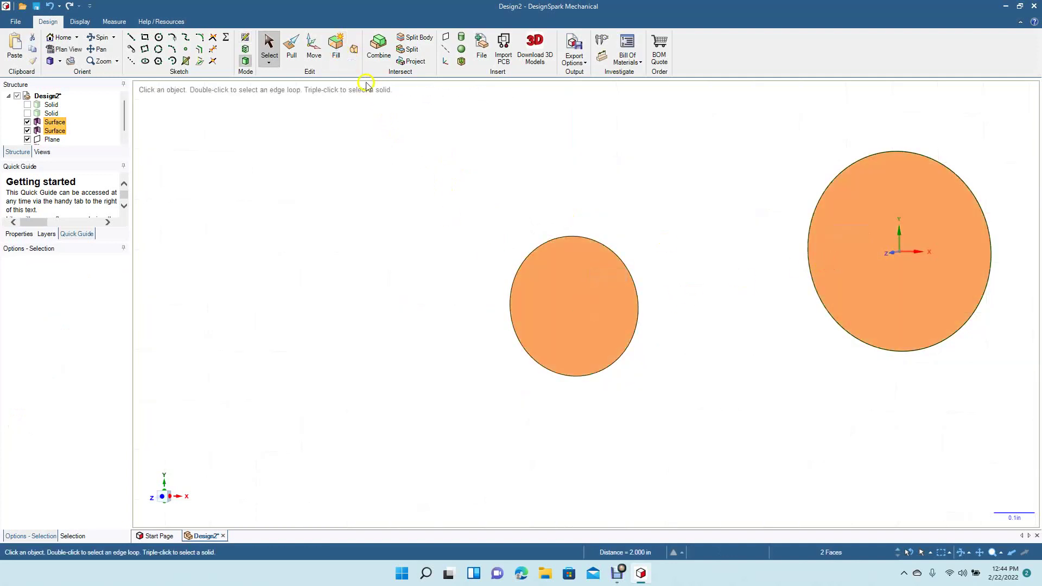
pyautogui.click(353, 51)
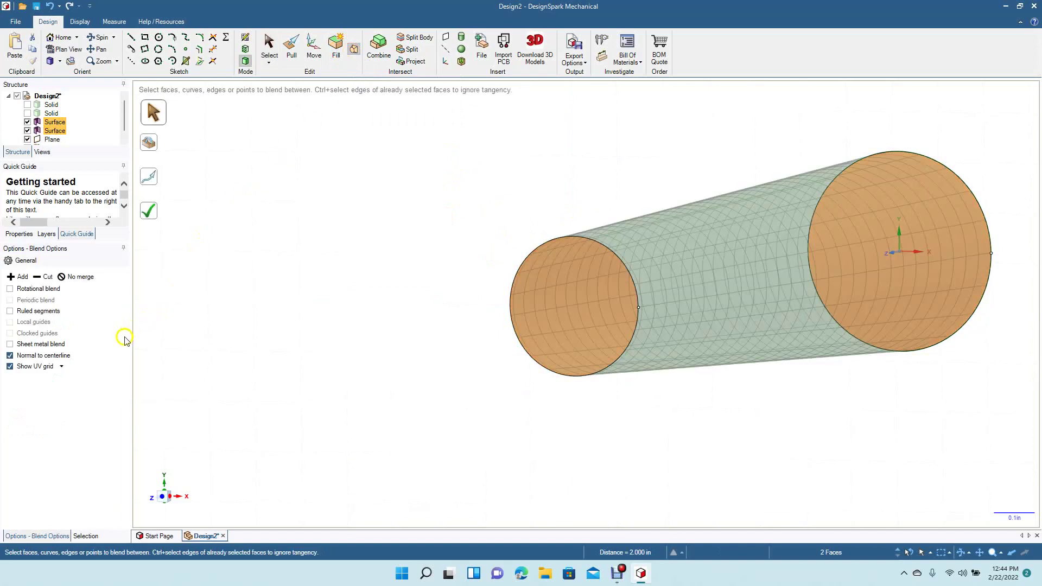
pyautogui.click(149, 211)
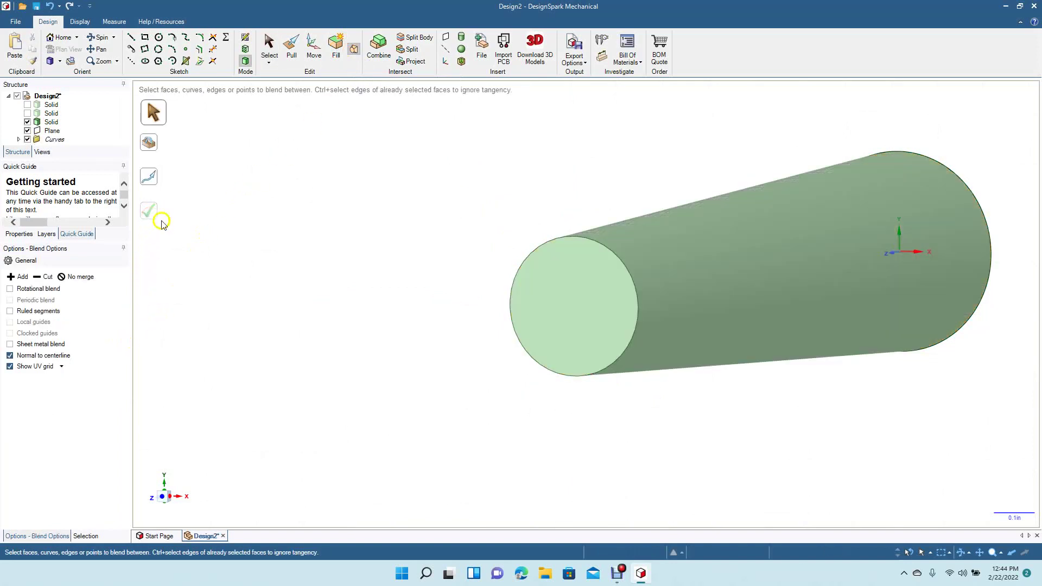
# - Copy the wide end face of the tapered solid and paste it in place as a separate disc surface
pyautogui.scroll(-3, 385, 354)
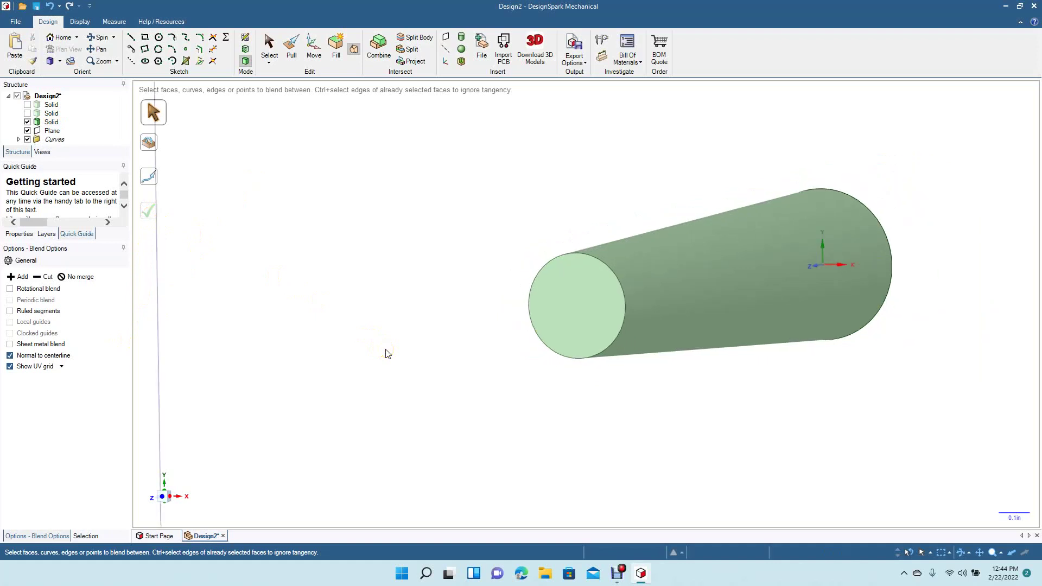
pyautogui.click(102, 37)
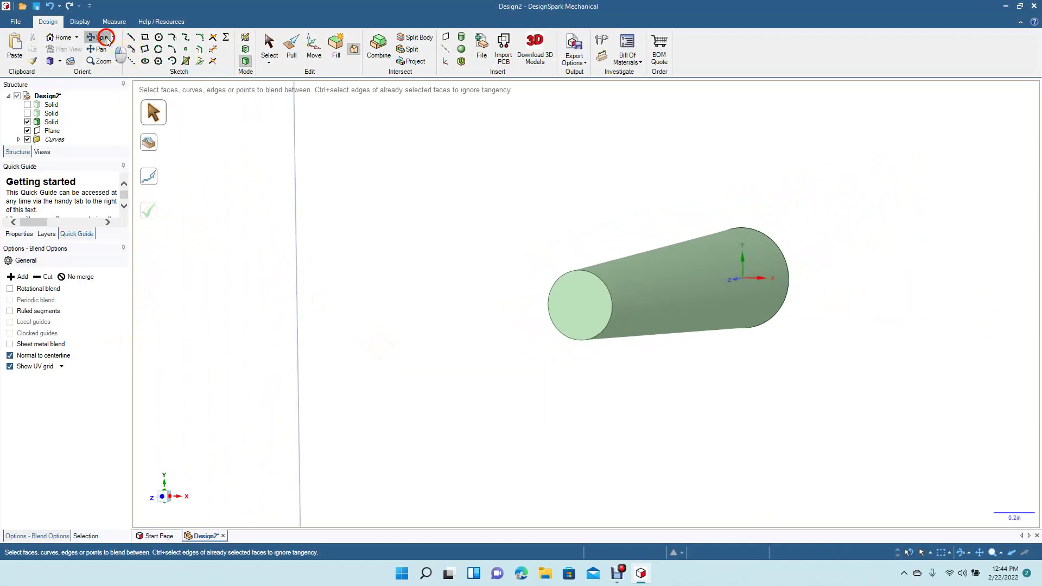
pyautogui.moveTo(433, 345); pyautogui.dragTo(161, 351)
pyautogui.click(60, 62)
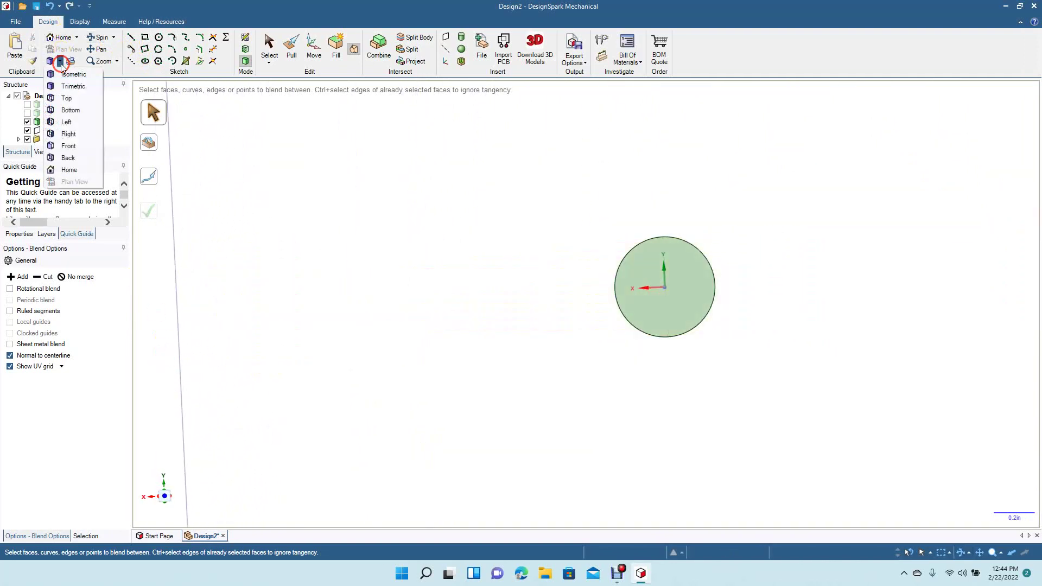
pyautogui.click(72, 112)
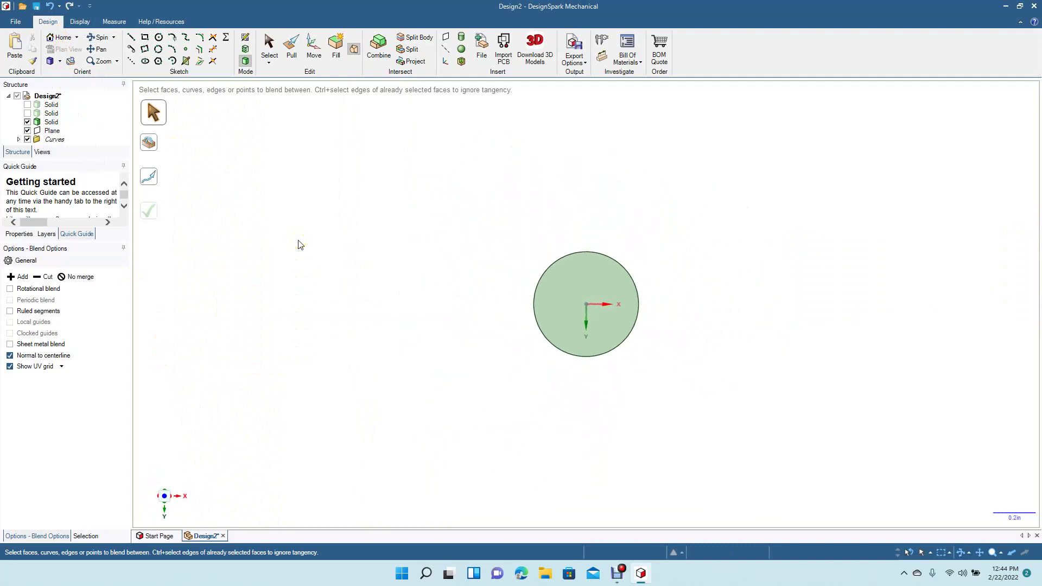
pyautogui.click(110, 36)
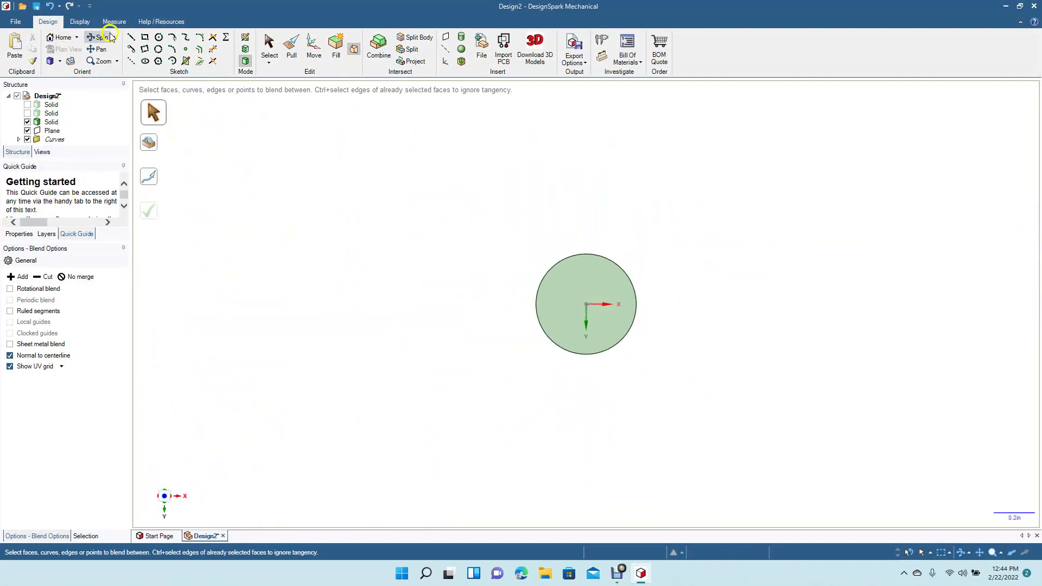
pyautogui.click(573, 296)
pyautogui.click(100, 37)
pyautogui.moveTo(302, 242); pyautogui.dragTo(277, 245)
pyautogui.press('s')
pyautogui.click(397, 381)
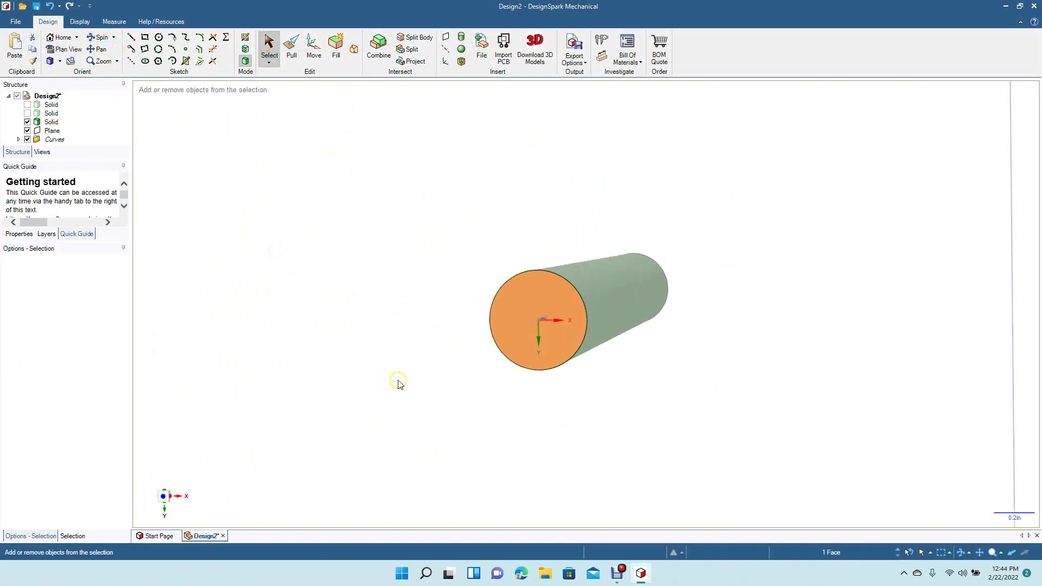
# - Move the pasted disc surface 2 in outward along the Z axis, away from the tapered solid's wide end
pyautogui.click(313, 47)
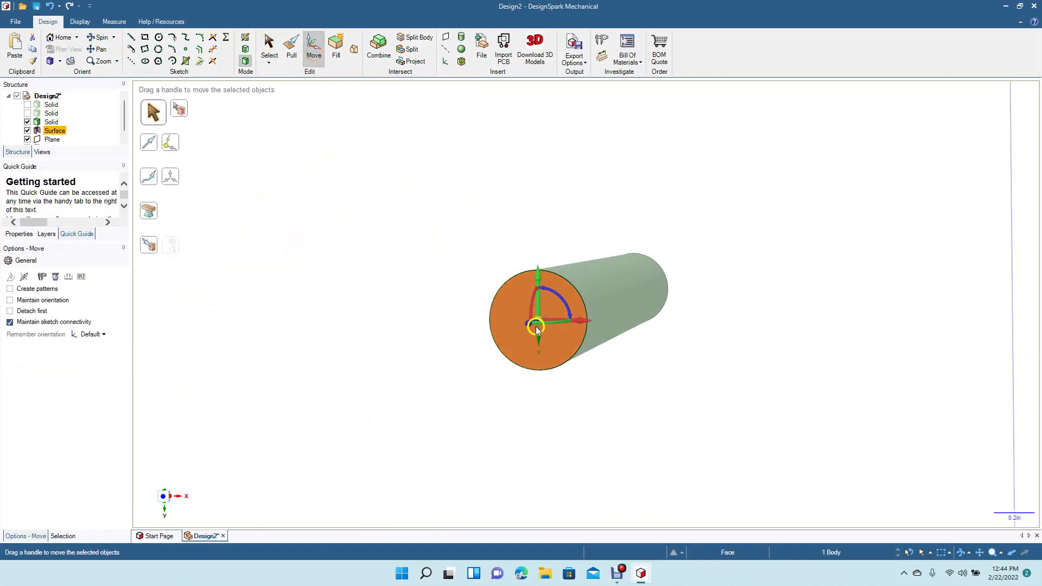
pyautogui.moveTo(530, 327); pyautogui.dragTo(363, 404)
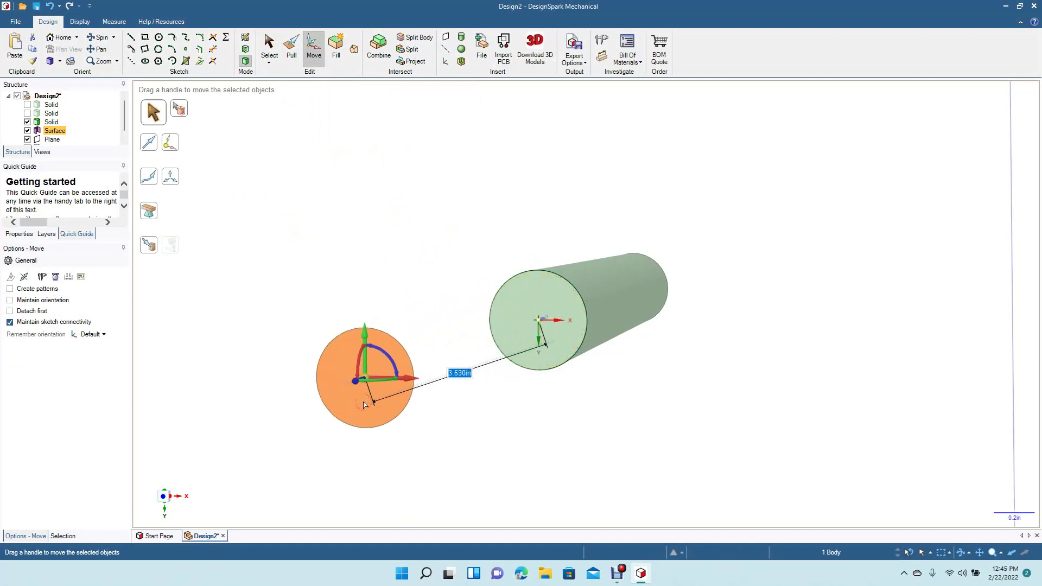
pyautogui.write('2')
pyautogui.press('Return')
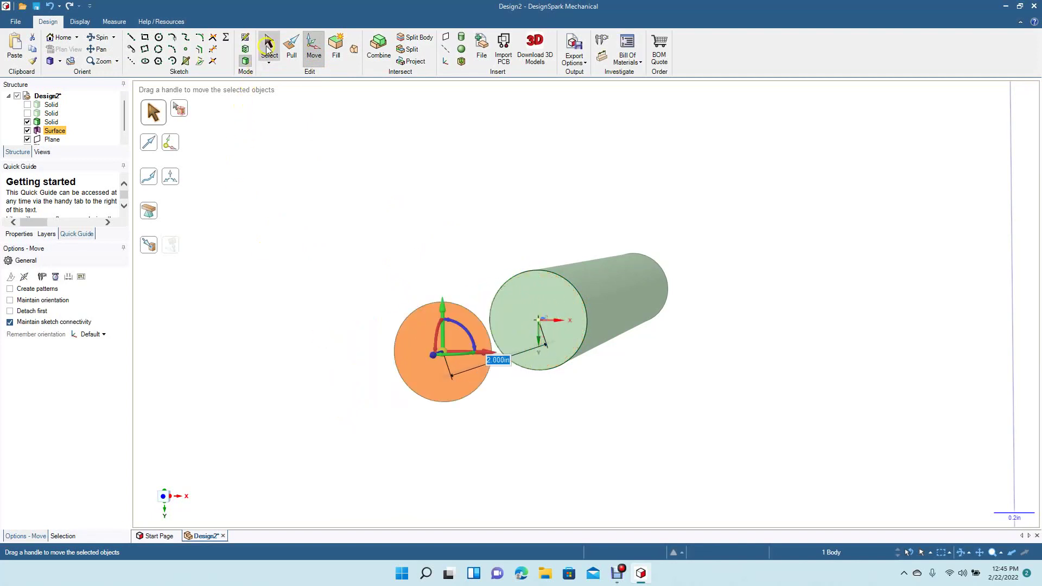
# - Sketch a concentric circle 0.35 in in diameter on the face of the newly offset disc
pyautogui.click(269, 46)
pyautogui.click(95, 42)
pyautogui.moveTo(186, 153); pyautogui.dragTo(216, 145)
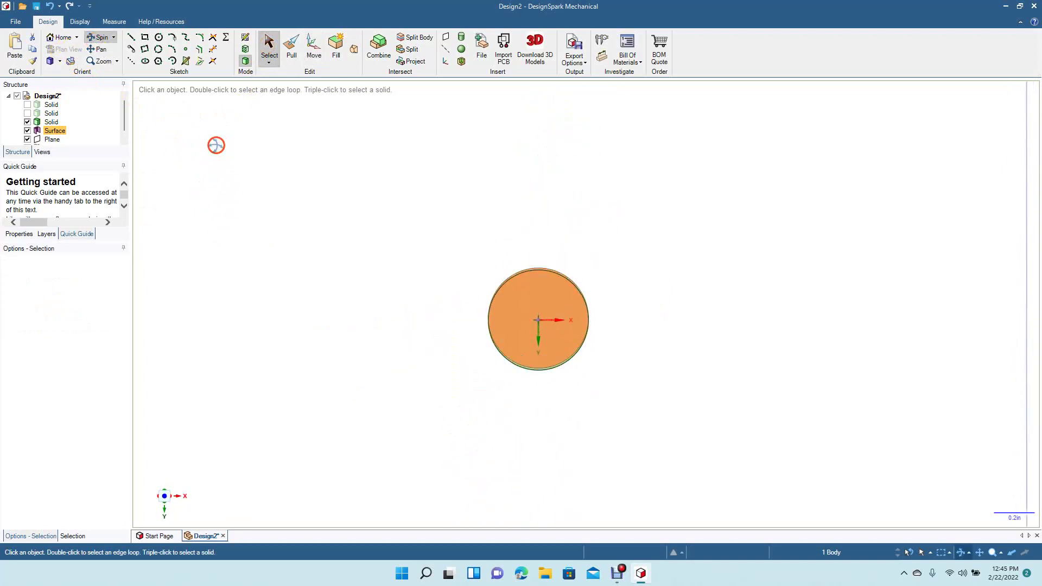
pyautogui.click(61, 61)
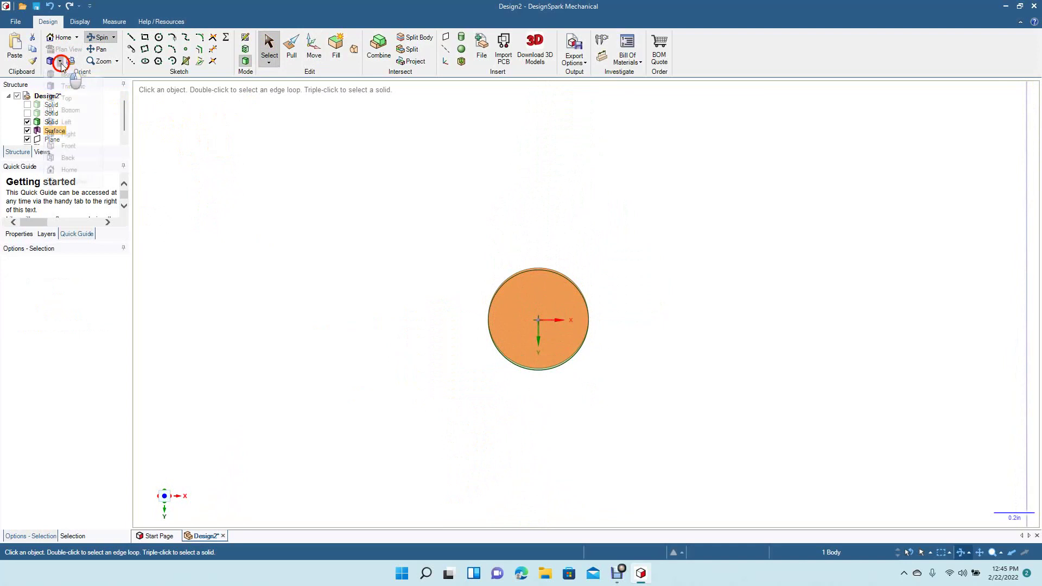
pyautogui.click(68, 100)
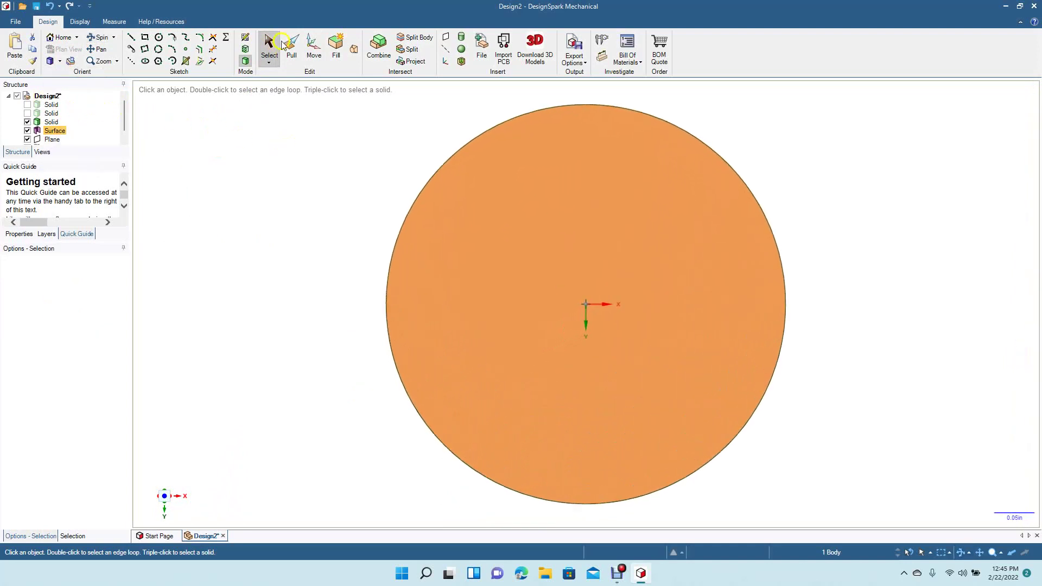
pyautogui.click(479, 227)
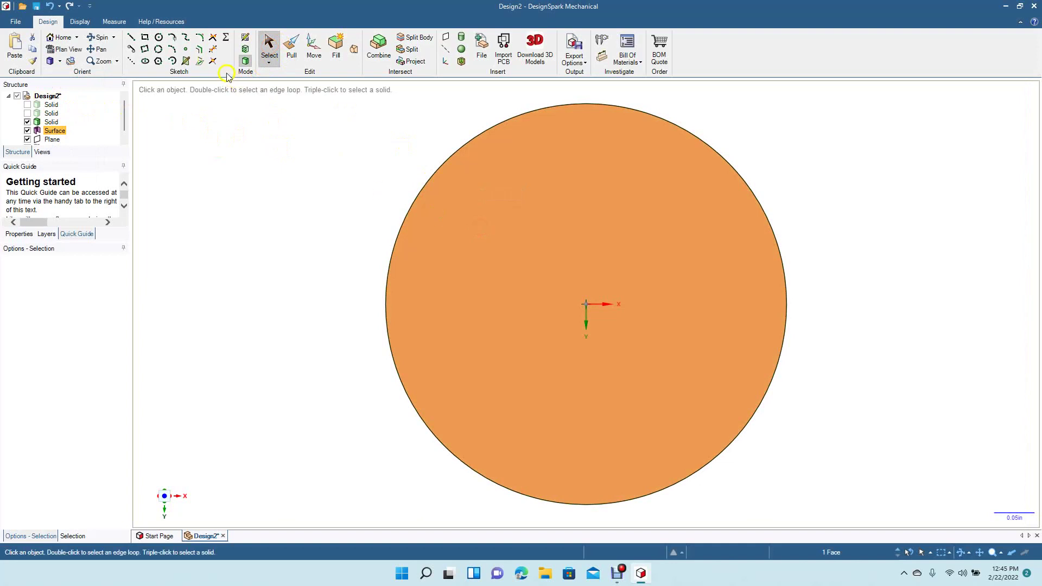
pyautogui.click(160, 38)
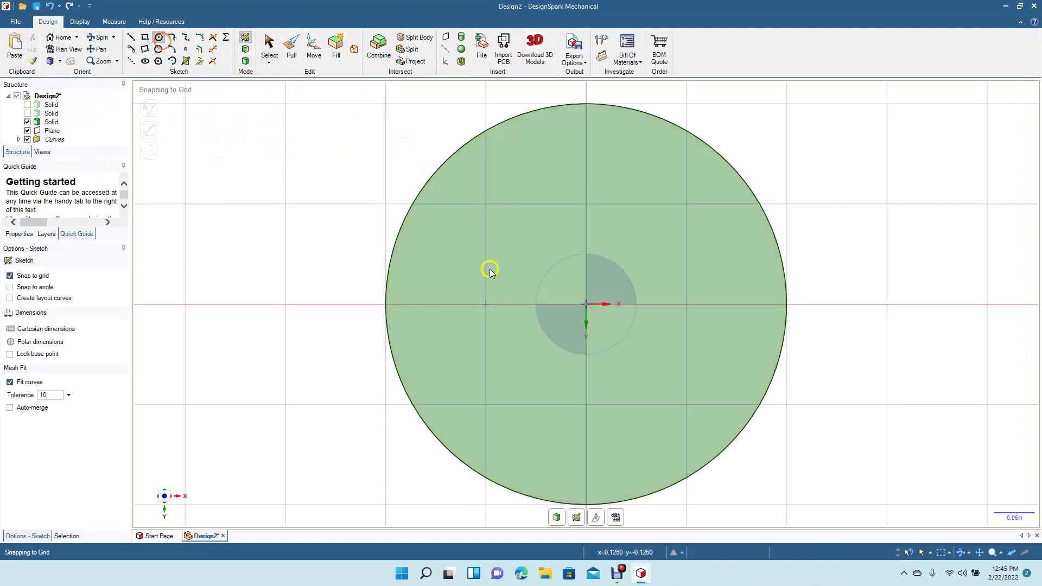
pyautogui.click(585, 305)
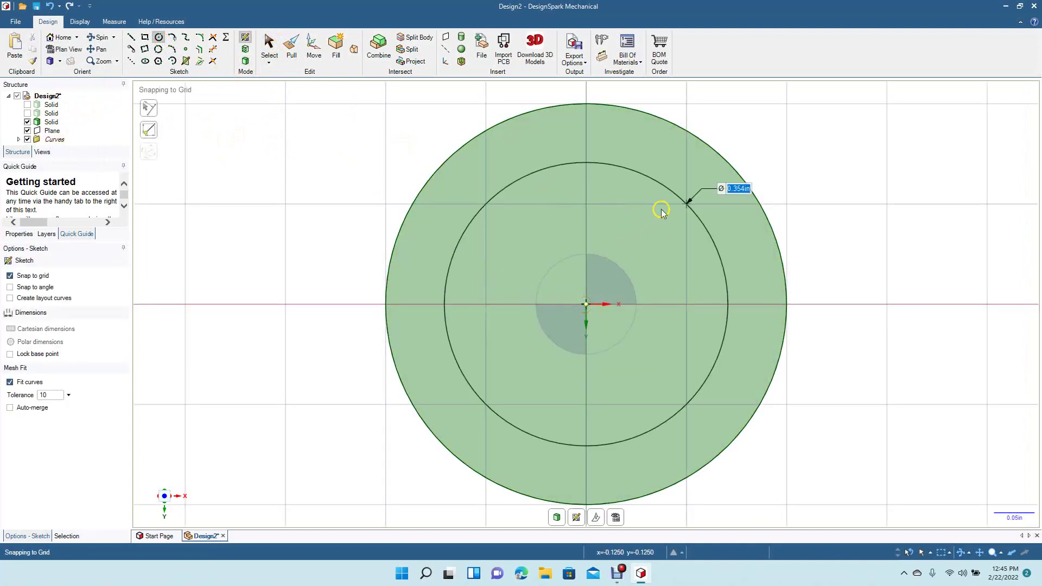
pyautogui.write('0.35')
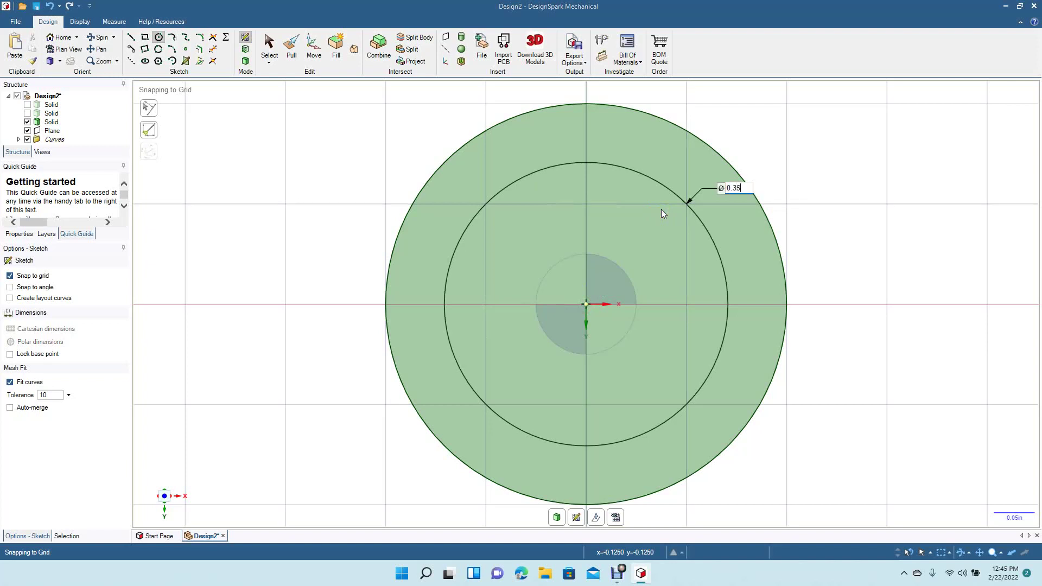
pyautogui.press('Return')
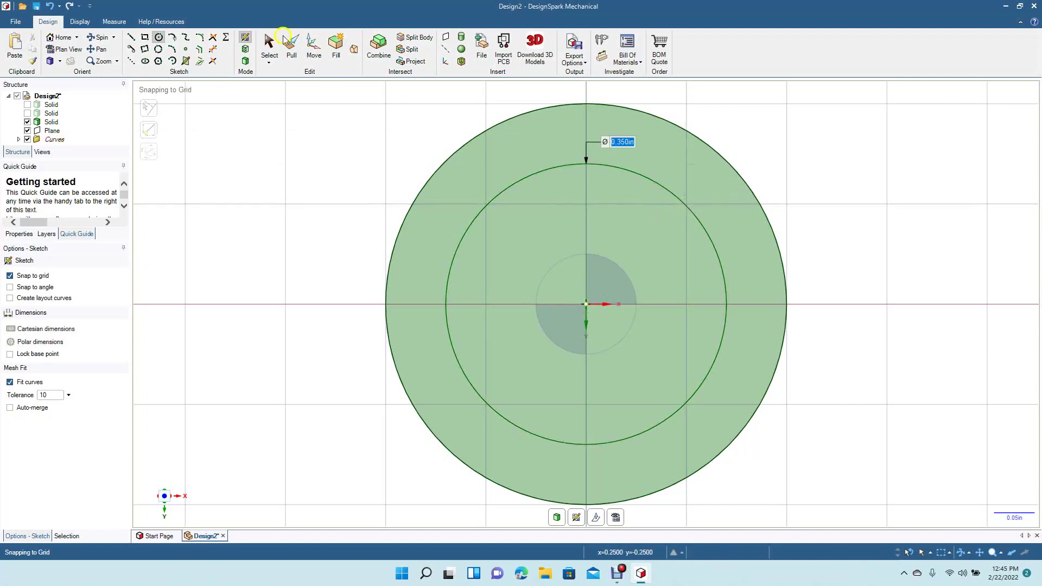
# - Remove the outer circle of the second offset disc and fill the inner 0.35 in circle into a surface
pyautogui.click(268, 52)
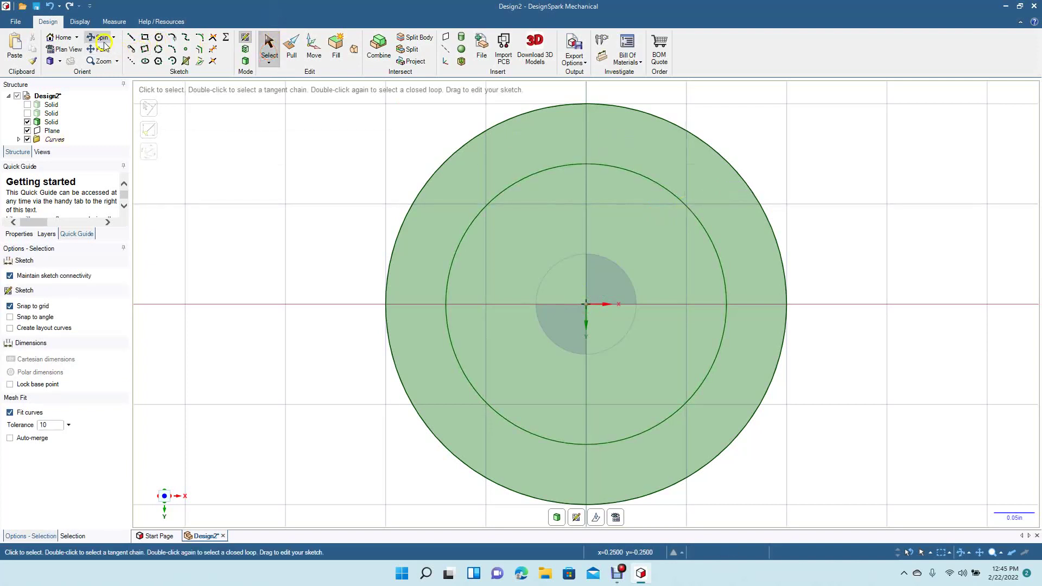
pyautogui.click(245, 268)
pyautogui.moveTo(245, 268); pyautogui.dragTo(212, 256, button='middle')
pyautogui.click(268, 45)
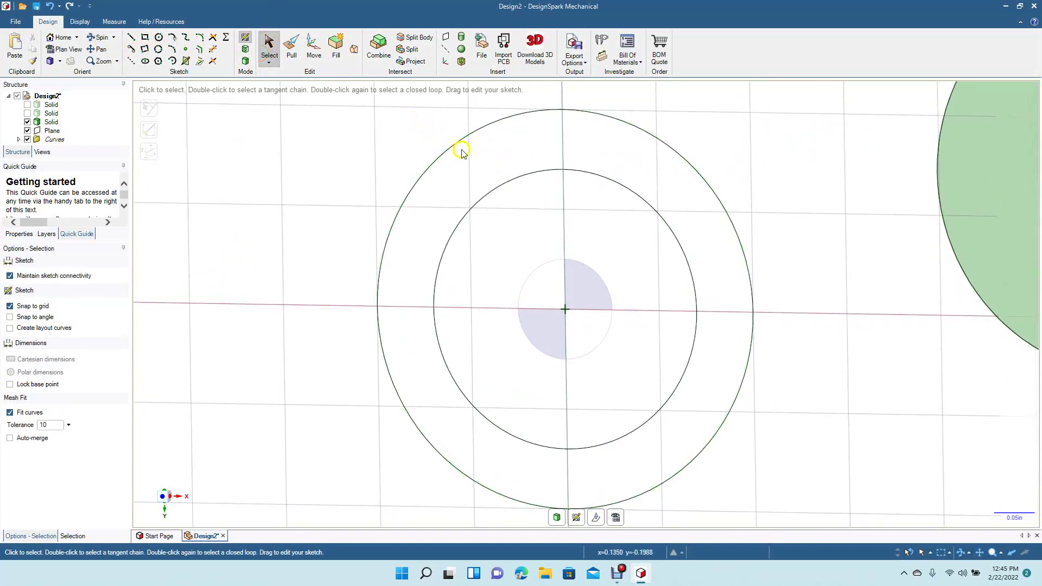
pyautogui.click(456, 146)
pyautogui.press('Delete')
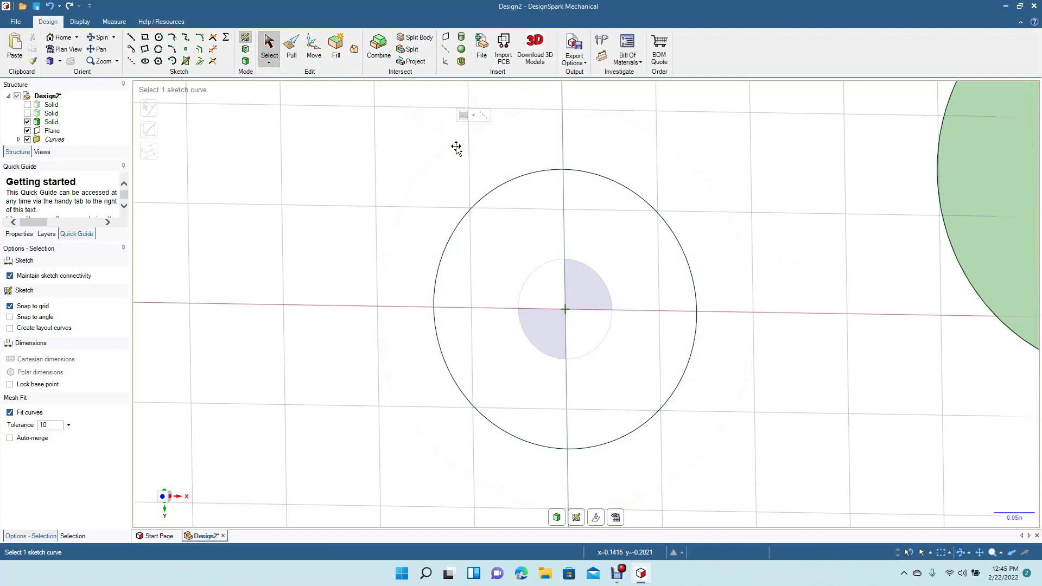
pyautogui.click(490, 193)
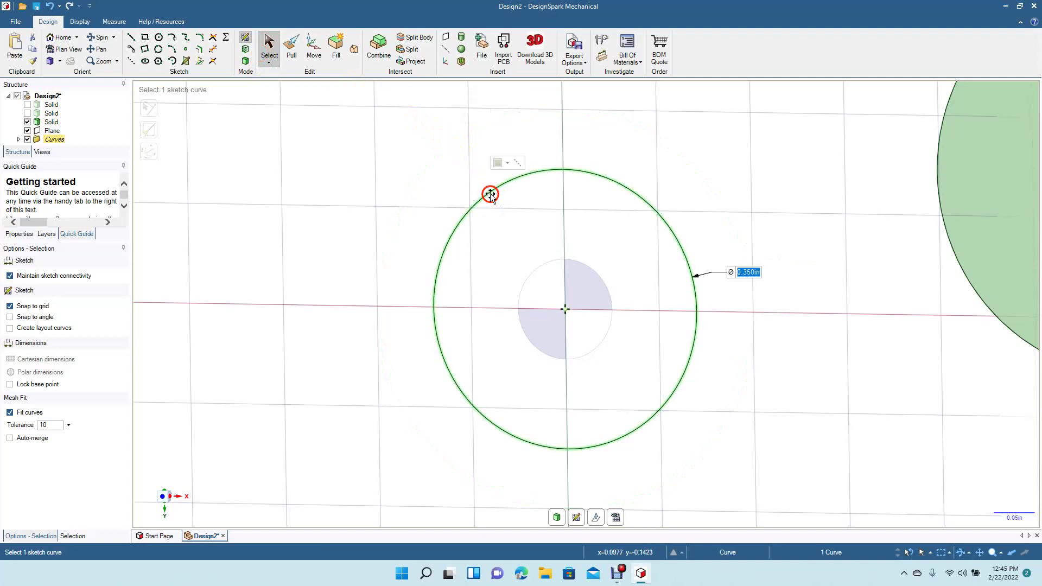
pyautogui.click(337, 50)
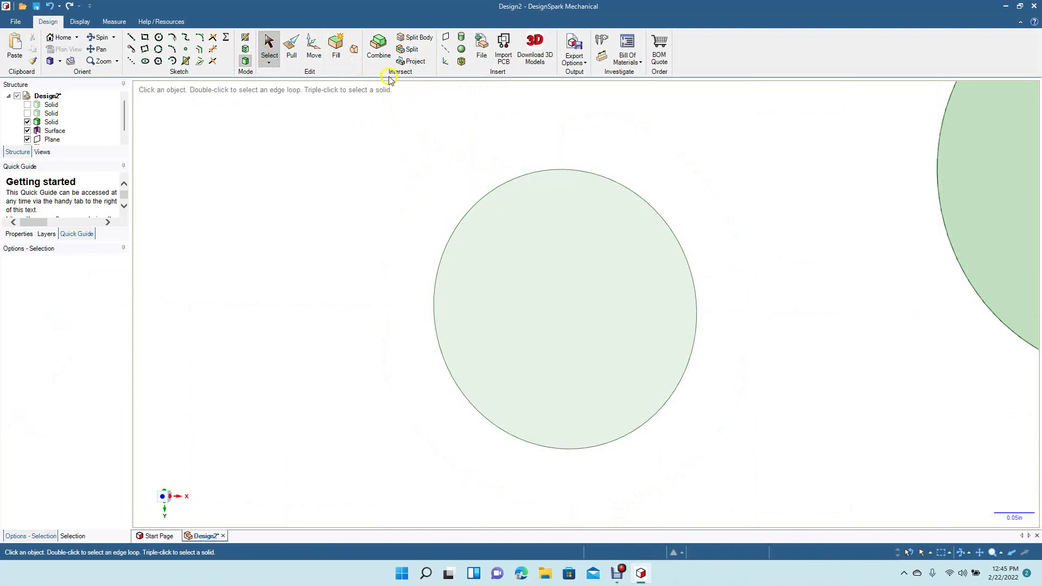
# - Blend the tapered solid's wide end face with the new small disc, using the Ruled segments option
pyautogui.click(353, 51)
pyautogui.click(959, 184)
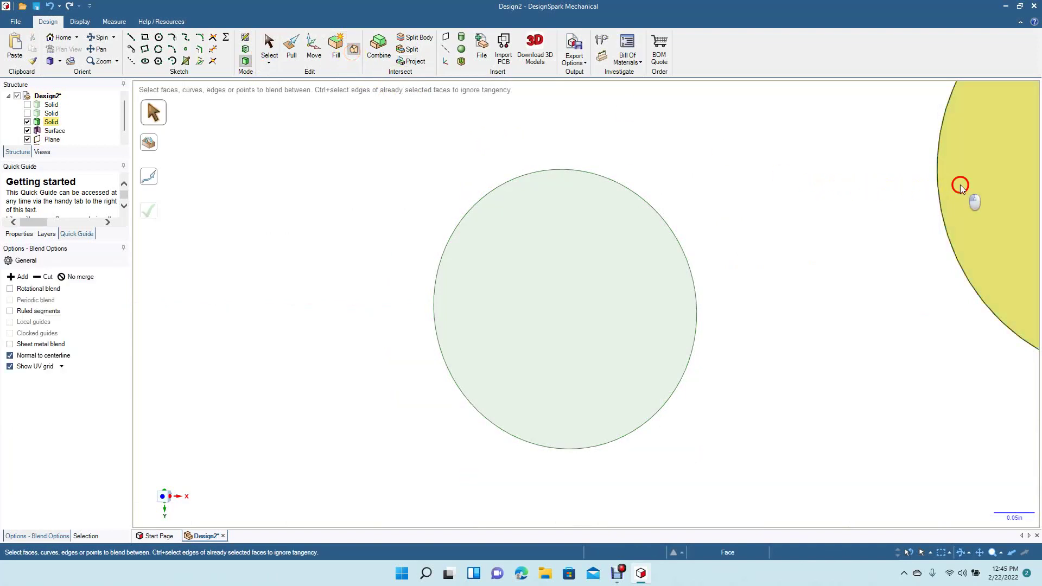
pyautogui.click(584, 292)
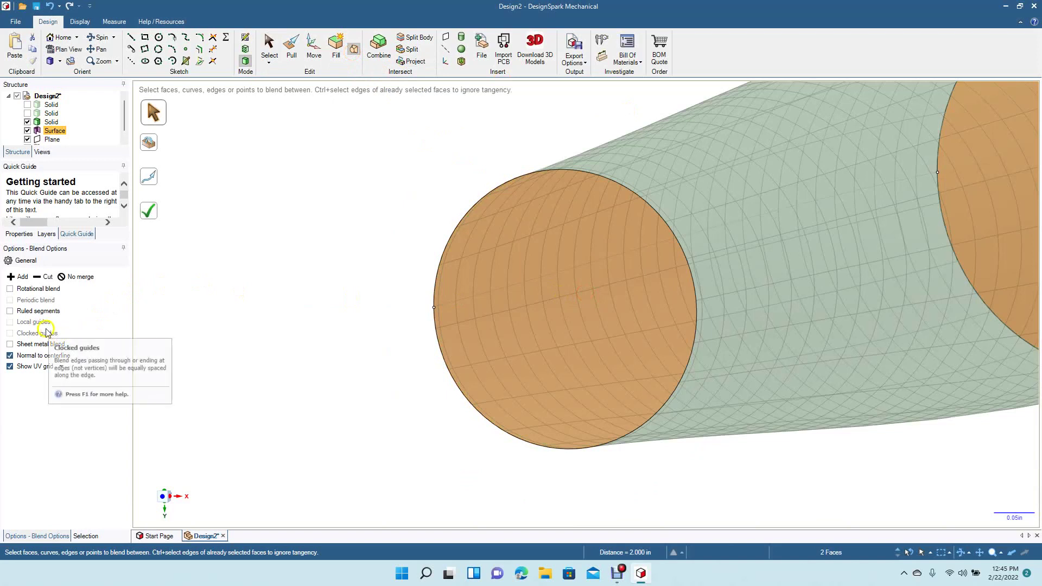
pyautogui.click(10, 311)
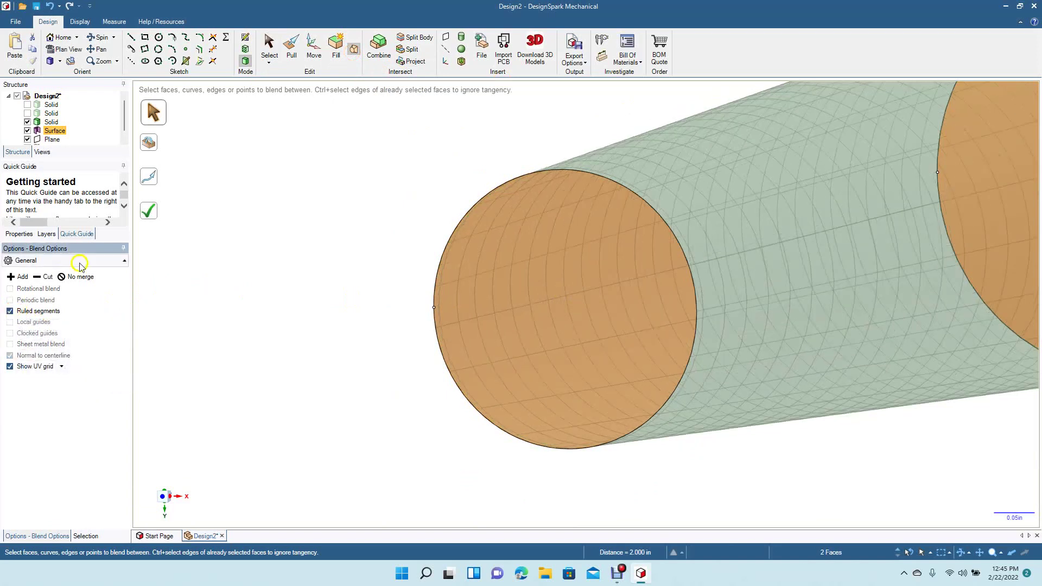
pyautogui.click(149, 210)
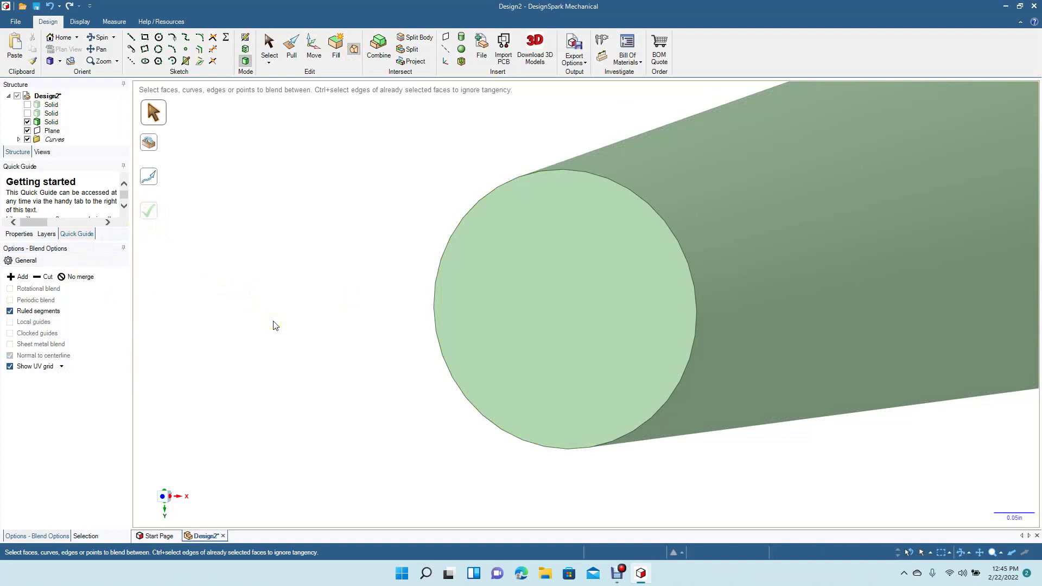
# - Show the two hidden crossed-arm solids together with the Z-axis arm
pyautogui.press('z')
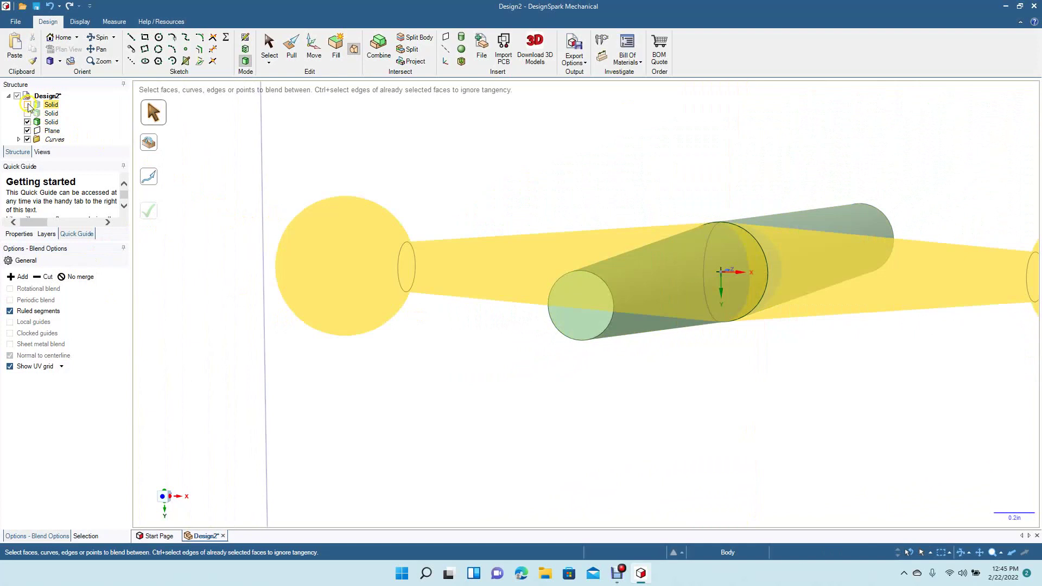
pyautogui.click(27, 105)
pyautogui.click(27, 114)
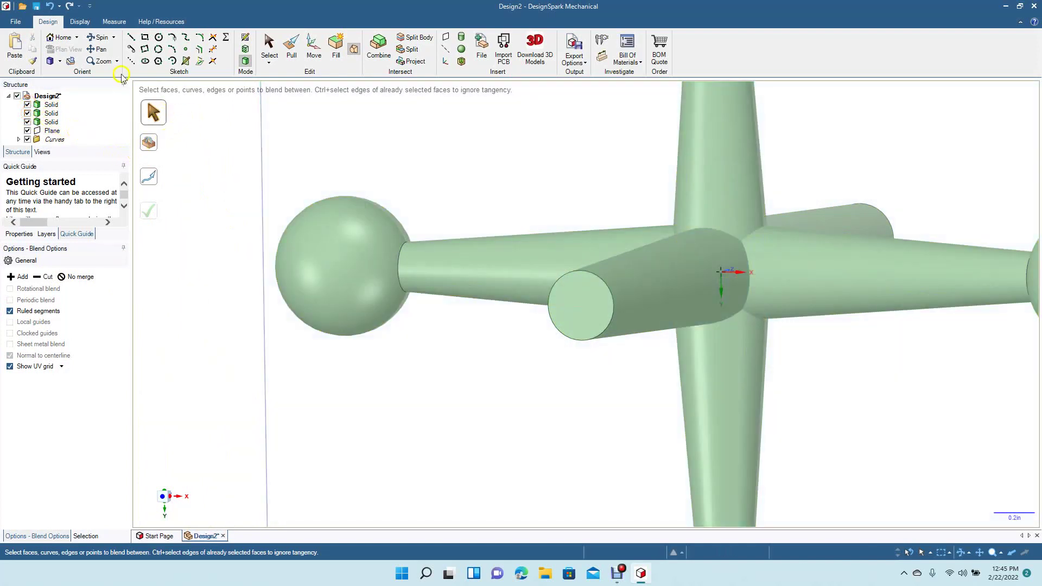
# - Delete the leftover reference plane around the crossed arms, keeping the three solids
pyautogui.click(99, 38)
pyautogui.moveTo(217, 176); pyautogui.dragTo(199, 191)
pyautogui.press('z')
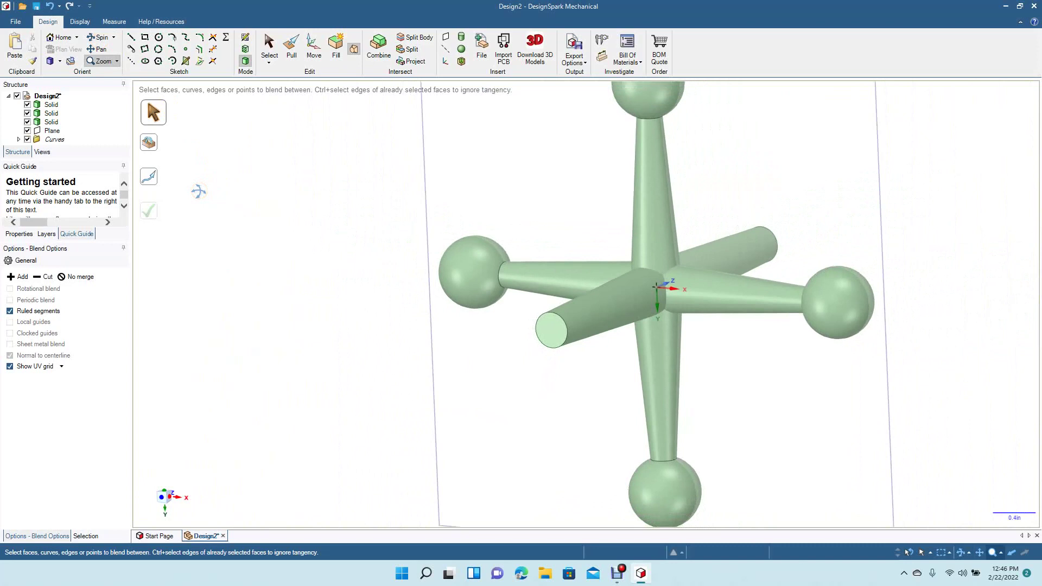
pyautogui.click(266, 40)
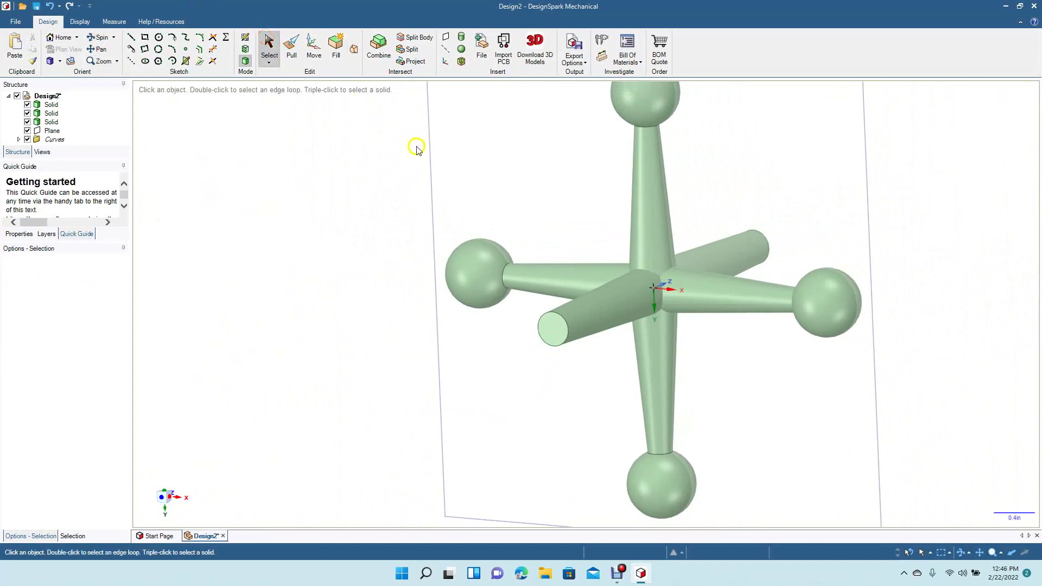
pyautogui.click(431, 157)
pyautogui.press('Delete')
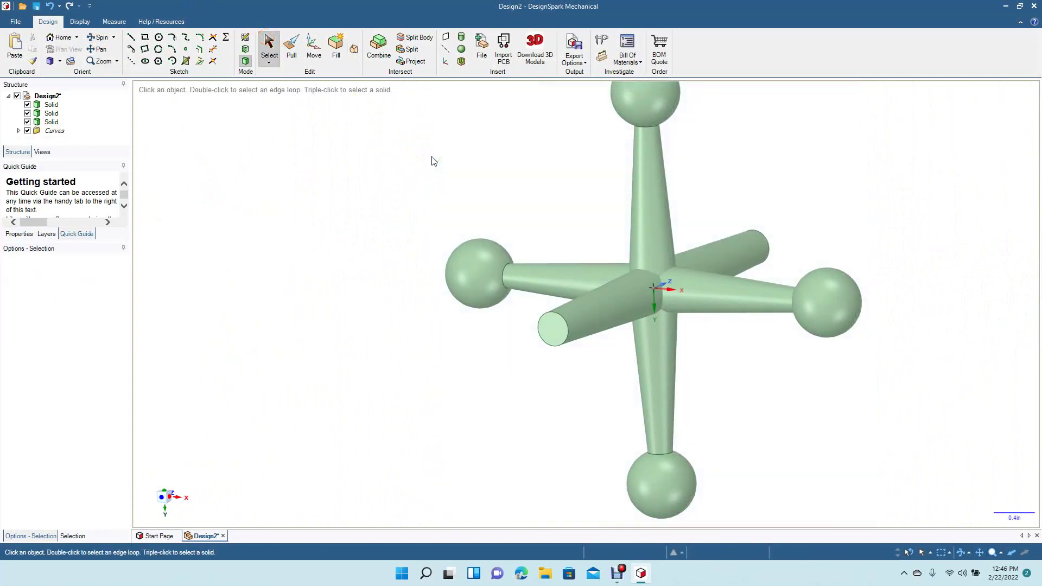
# - Examine the three-armed model in the Isometric, Trimetric and Top standard views, ending in the Isometric view
pyautogui.click(60, 62)
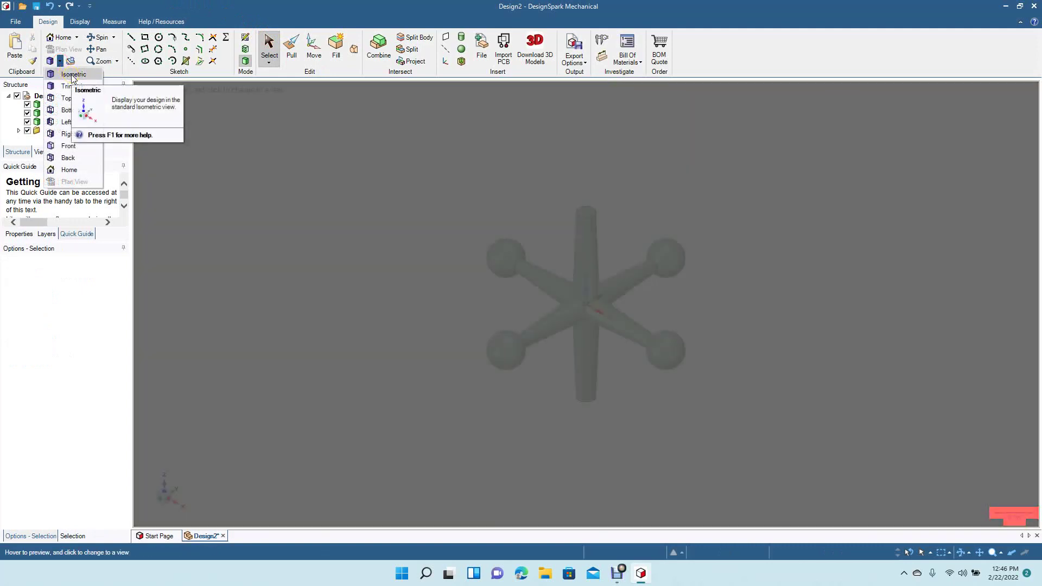
pyautogui.click(72, 75)
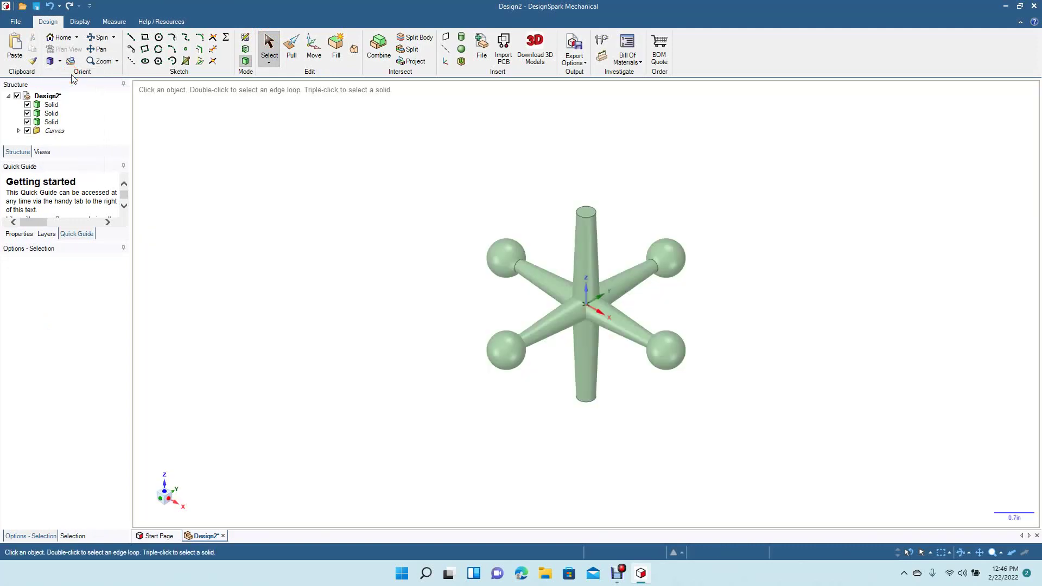
pyautogui.click(61, 60)
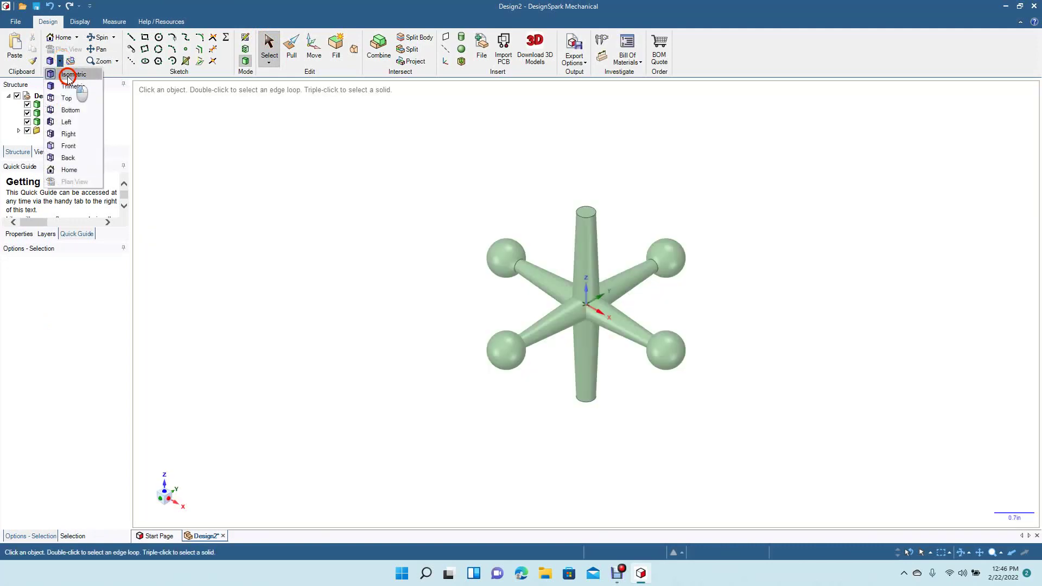
pyautogui.click(68, 77)
pyautogui.click(60, 62)
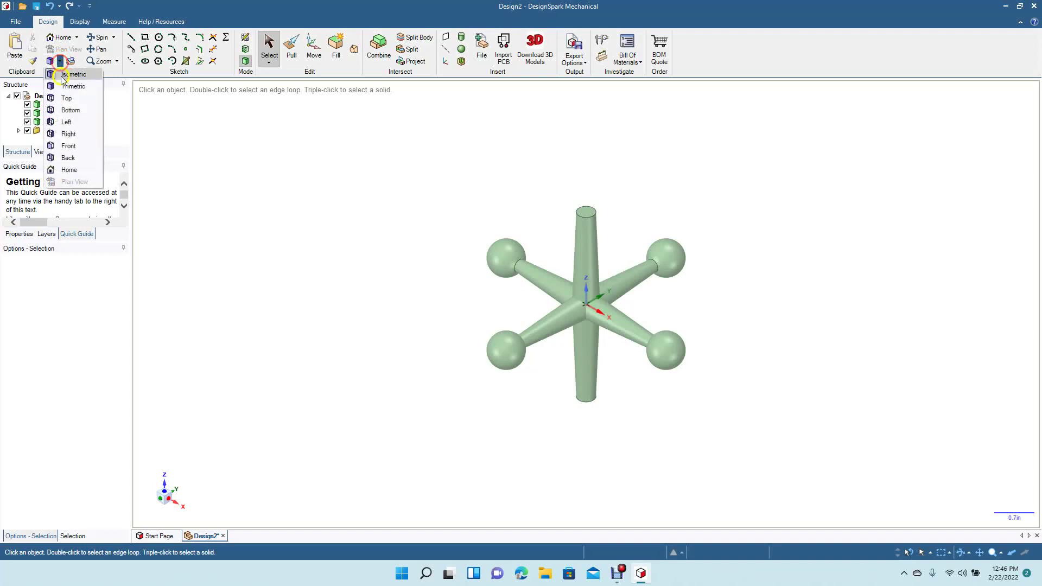
pyautogui.click(66, 83)
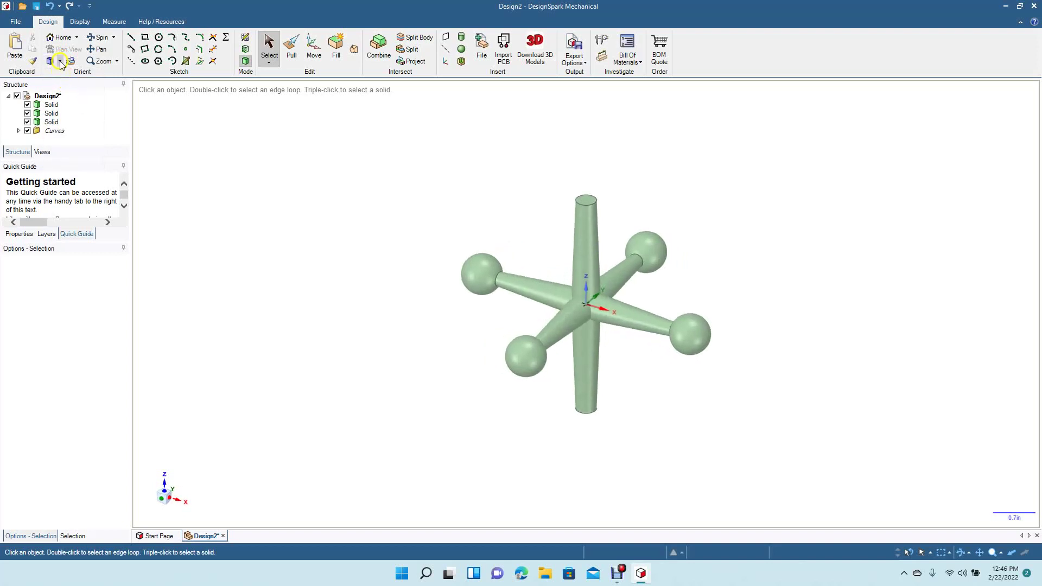
pyautogui.click(60, 62)
pyautogui.click(69, 92)
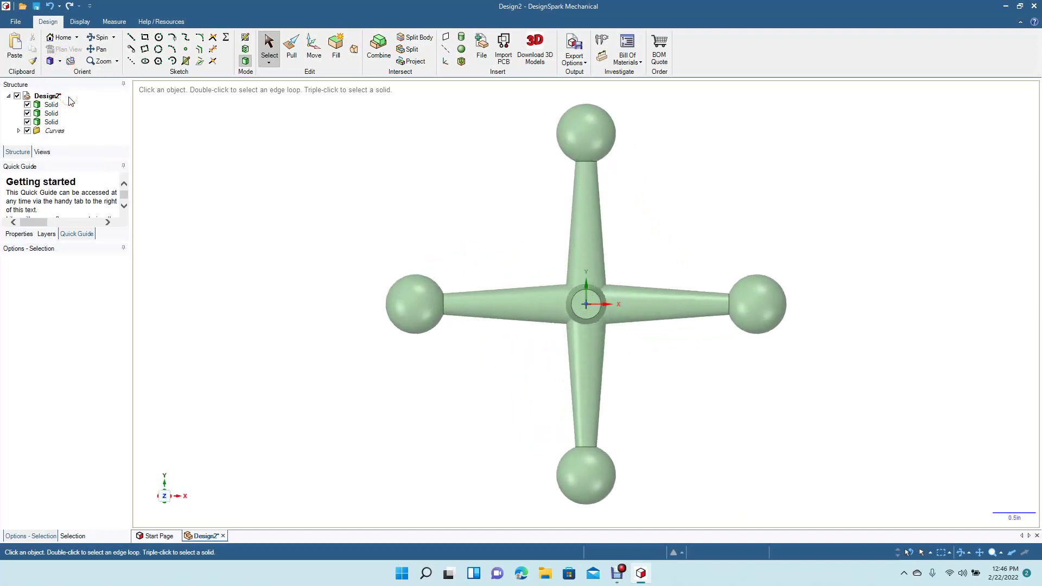
pyautogui.click(69, 60)
pyautogui.click(60, 62)
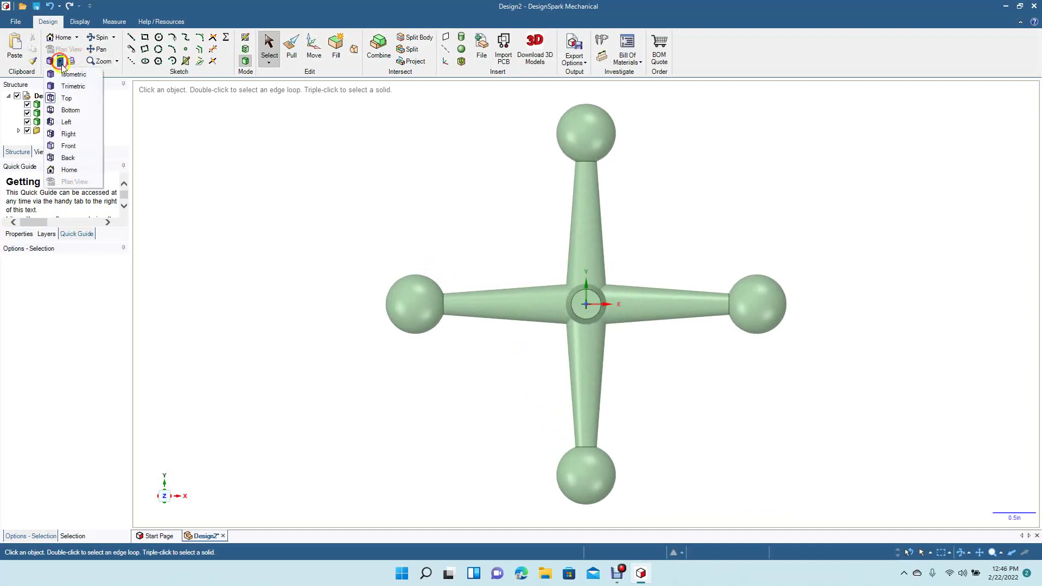
pyautogui.click(64, 74)
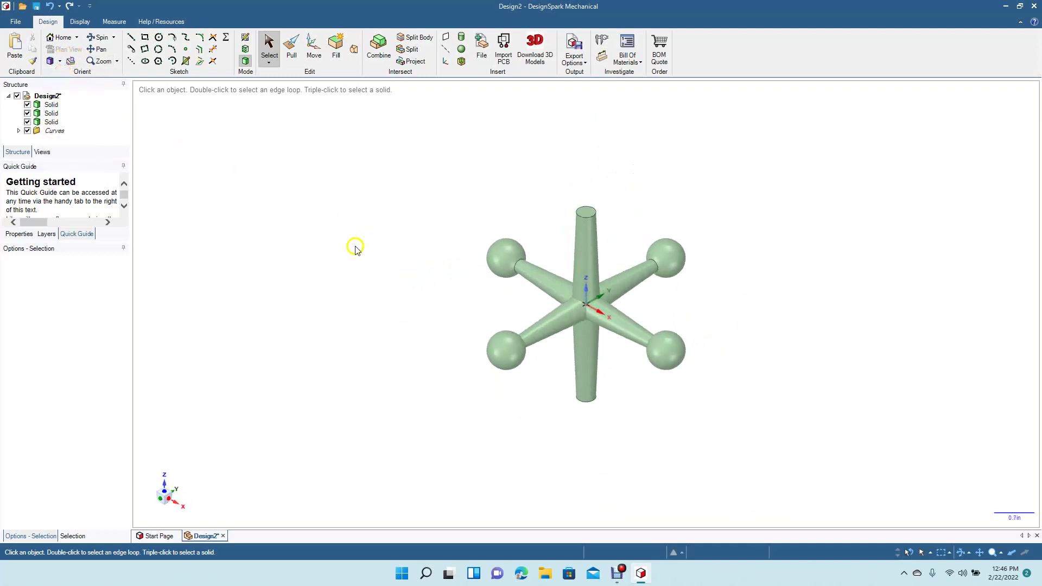